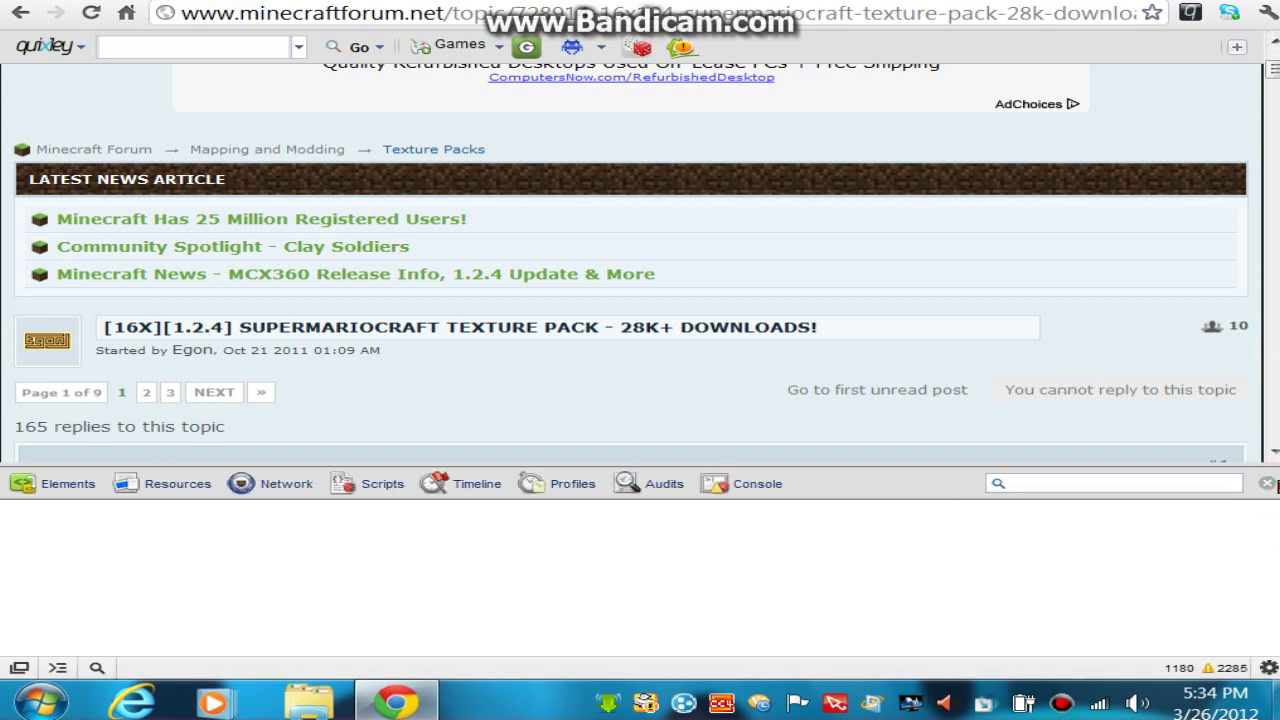
- Close the developer tools and examine the preview pictures in the SuperMarioCraft texture pack thread
{"action": "left_click", "coordinate": [1267, 483]}
{"action": "scroll", "coordinate": [940, 340], "scroll_direction": "down", "scroll_amount": 3}
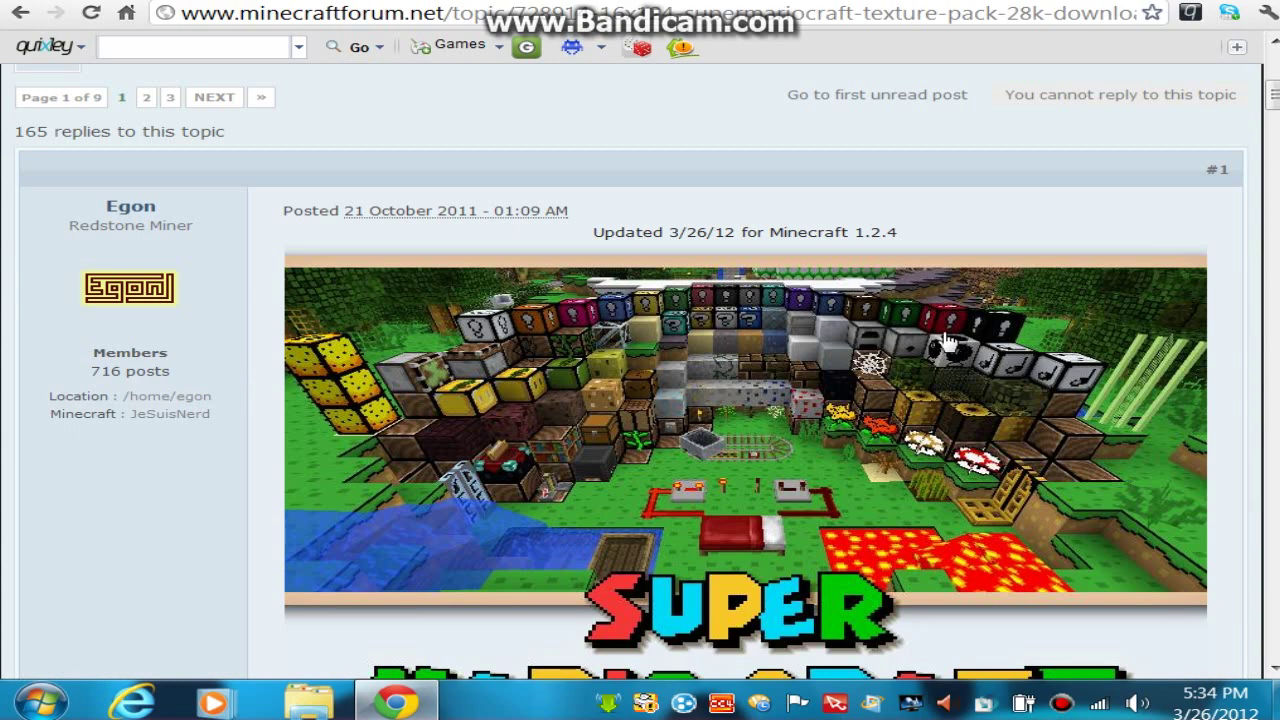
{"action": "scroll", "coordinate": [1040, 300], "scroll_direction": "up", "scroll_amount": 3}
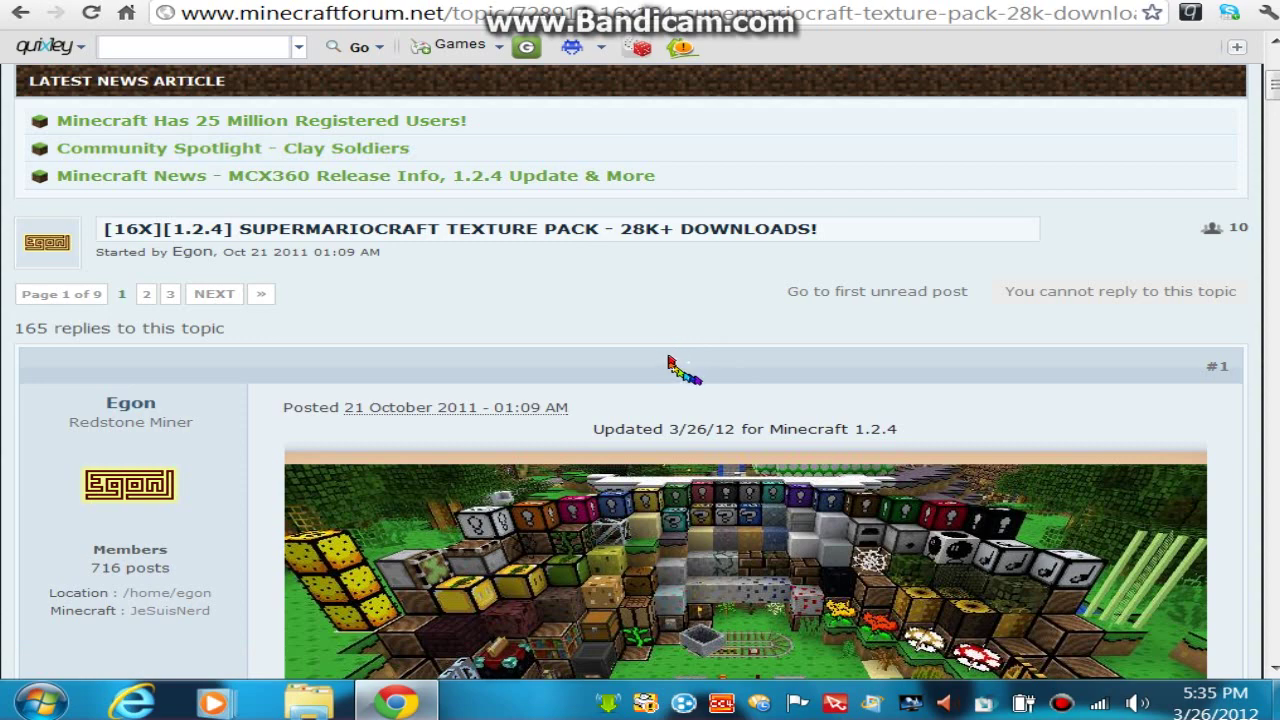
{"action": "scroll", "coordinate": [740, 313], "scroll_direction": "down", "scroll_amount": 2}
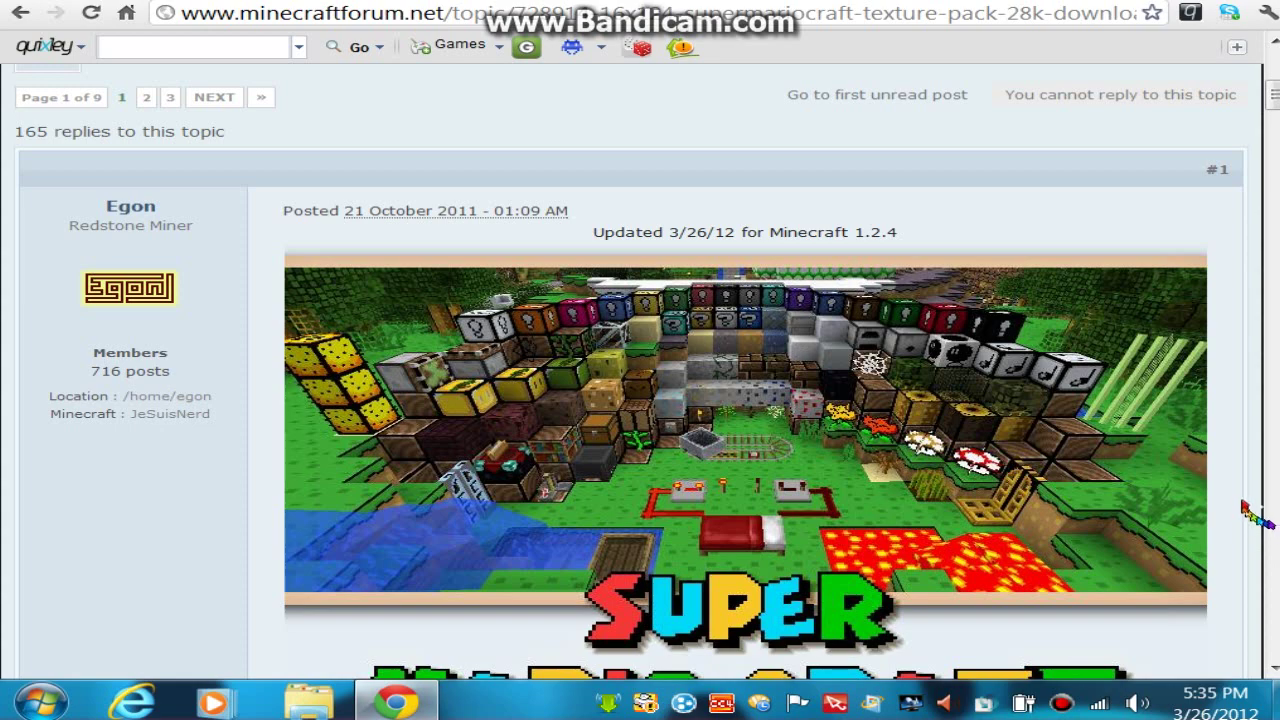
{"action": "scroll", "coordinate": [1250, 503], "scroll_direction": "down", "scroll_amount": 1}
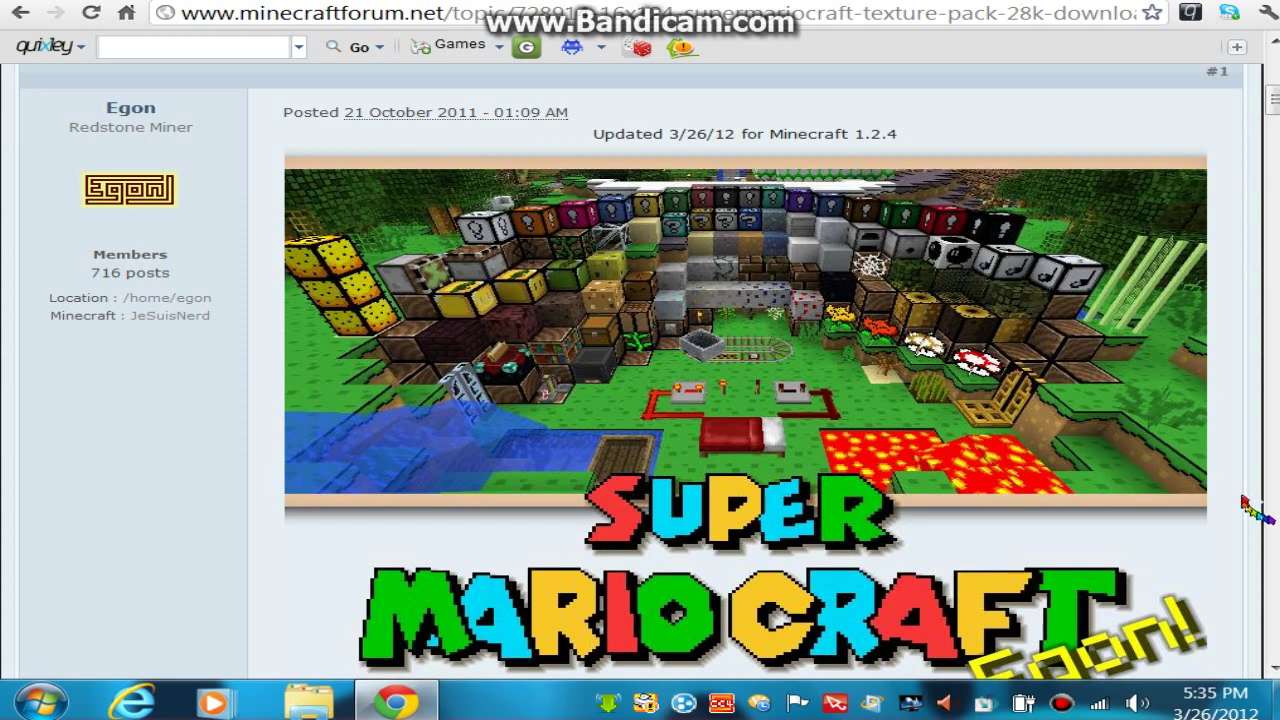
{"action": "scroll", "coordinate": [1195, 502], "scroll_direction": "down", "scroll_amount": 4}
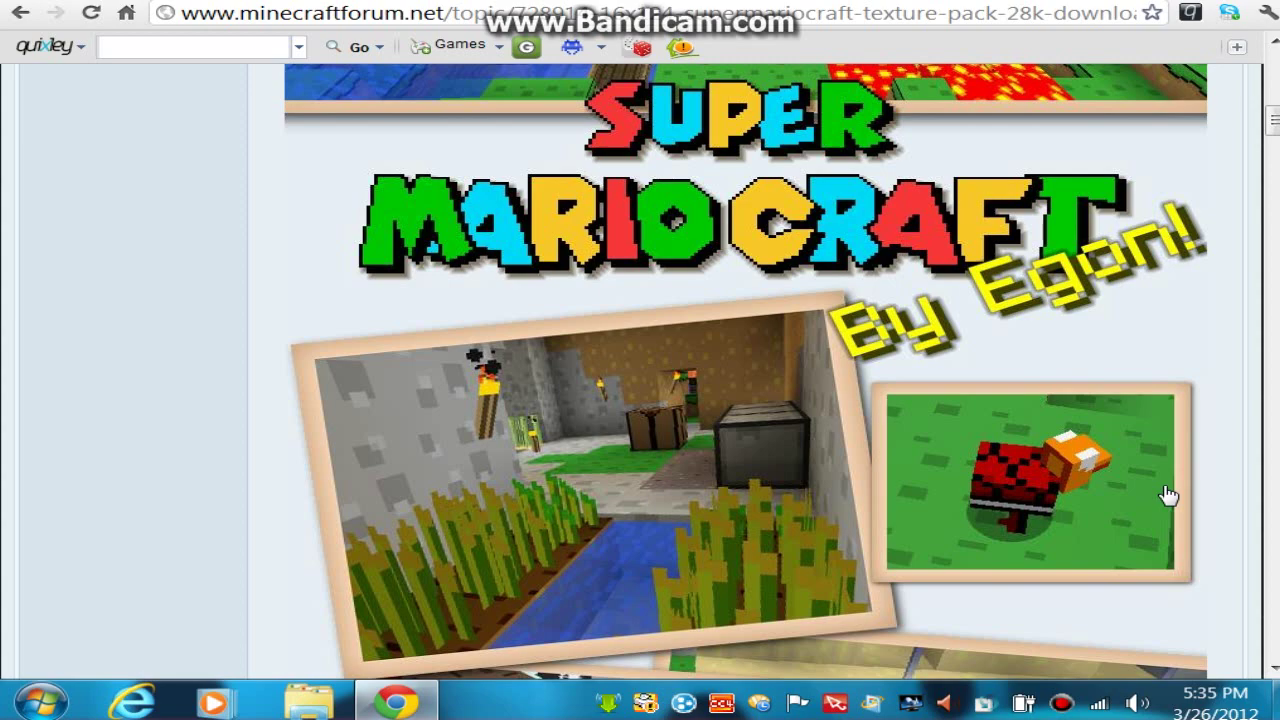
{"action": "scroll", "coordinate": [1232, 490], "scroll_direction": "down", "scroll_amount": 4}
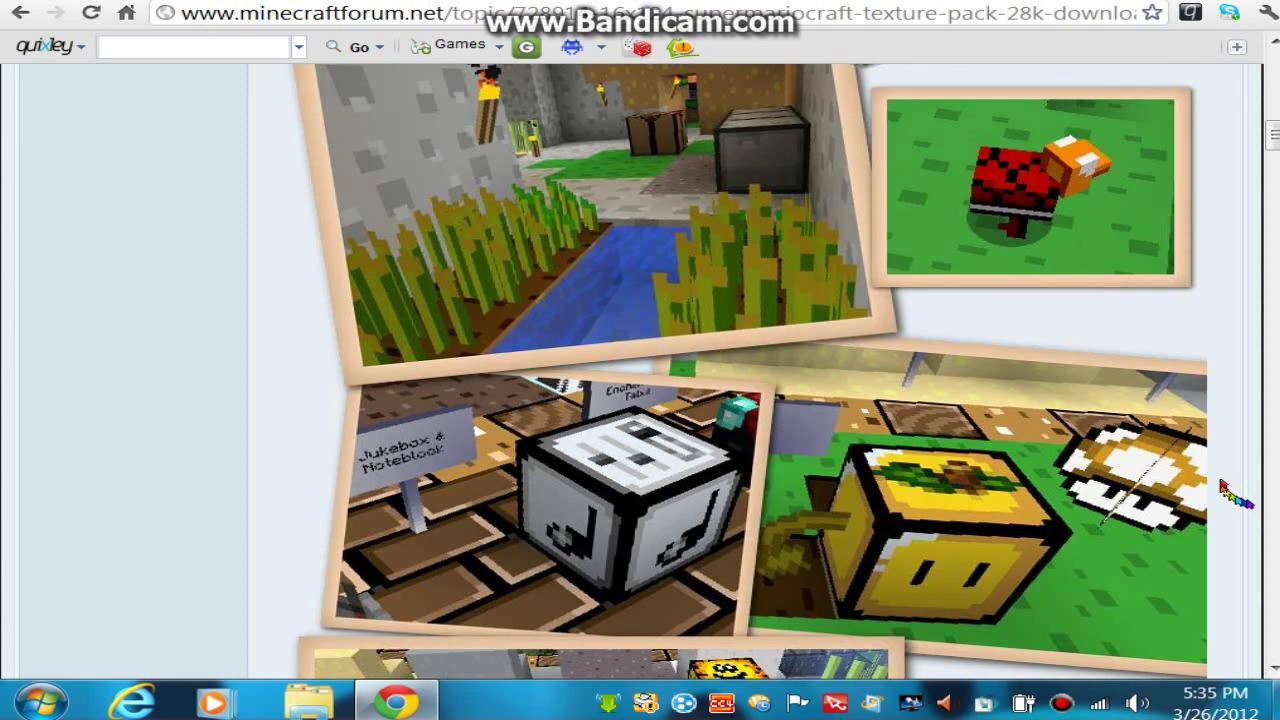
{"action": "scroll", "coordinate": [1114, 394], "scroll_direction": "down", "scroll_amount": 2}
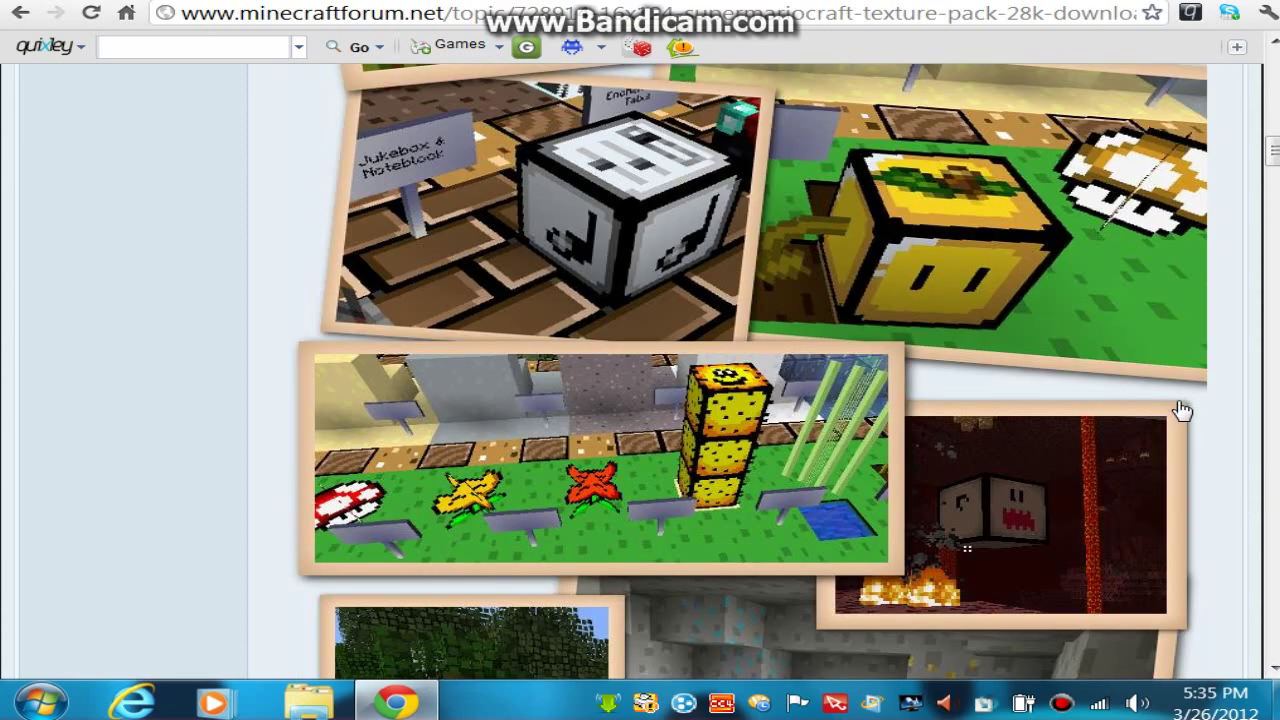
{"action": "scroll", "coordinate": [1200, 407], "scroll_direction": "down", "scroll_amount": 1}
{"action": "scroll", "coordinate": [1232, 405], "scroll_direction": "down", "scroll_amount": 4}
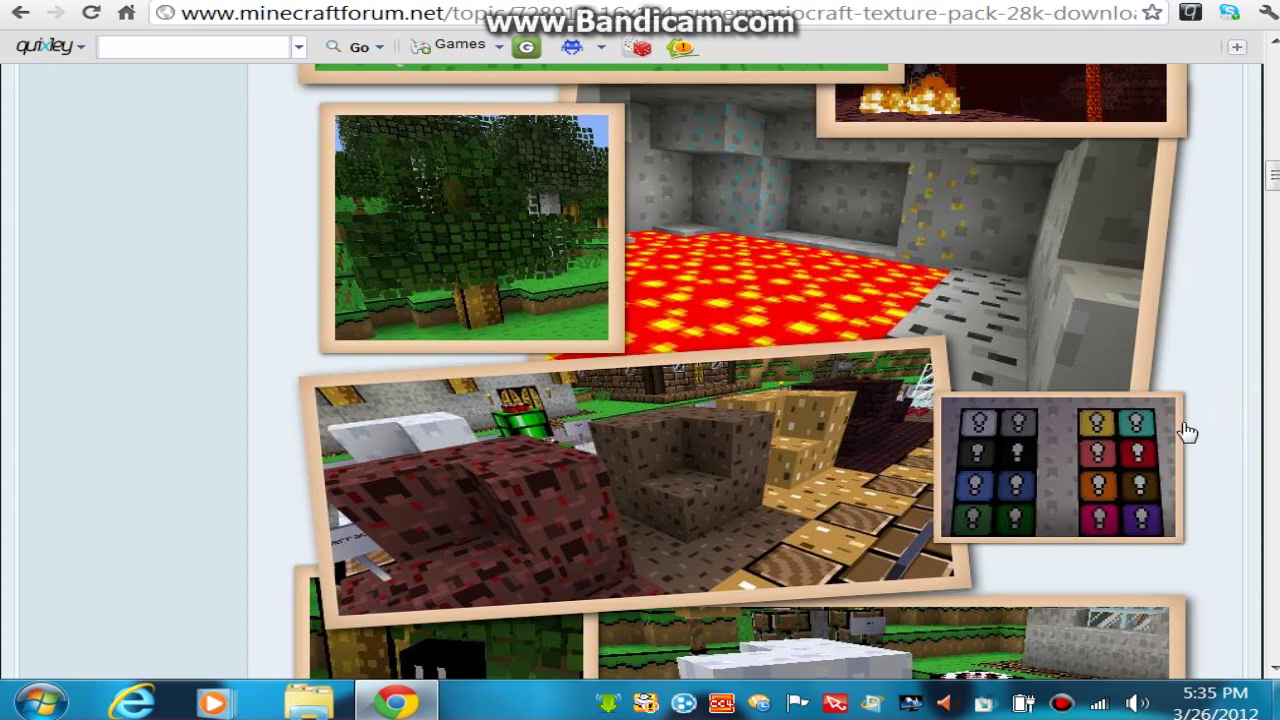
{"action": "scroll", "coordinate": [1187, 431], "scroll_direction": "down", "scroll_amount": 1}
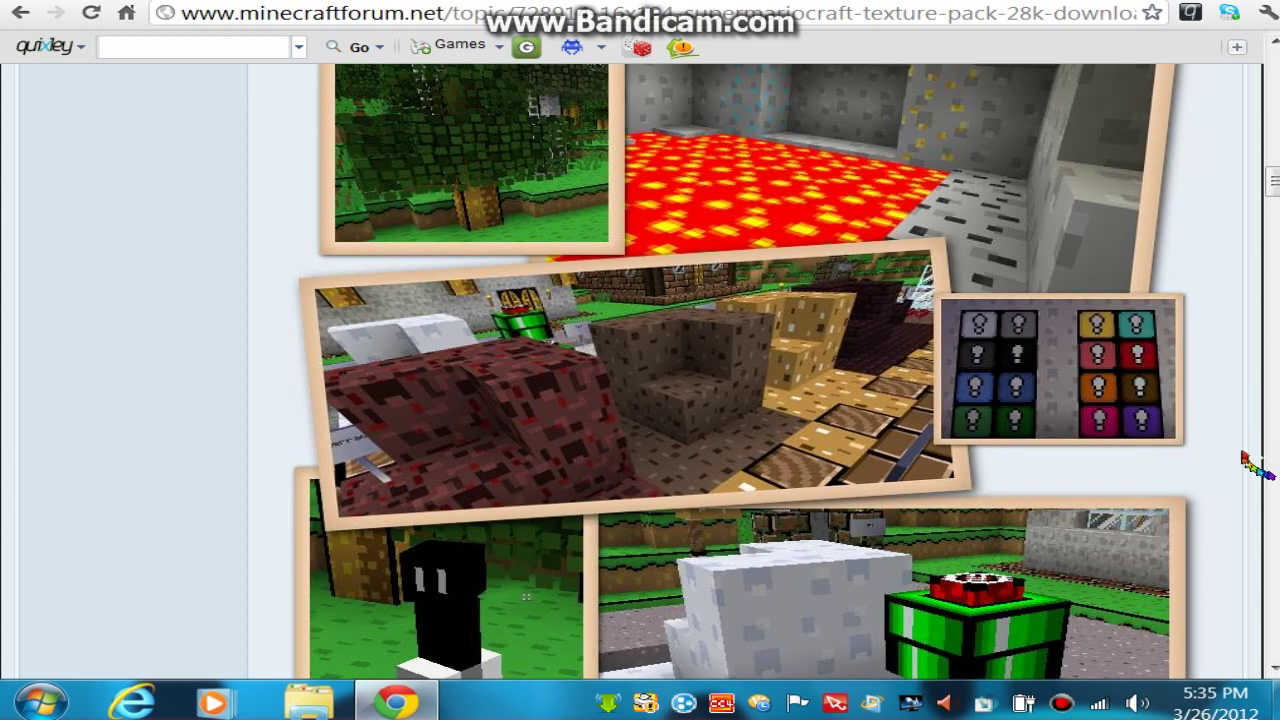
{"action": "scroll", "coordinate": [1245, 462], "scroll_direction": "down", "scroll_amount": 1}
{"action": "scroll", "coordinate": [1245, 462], "scroll_direction": "down", "scroll_amount": 1}
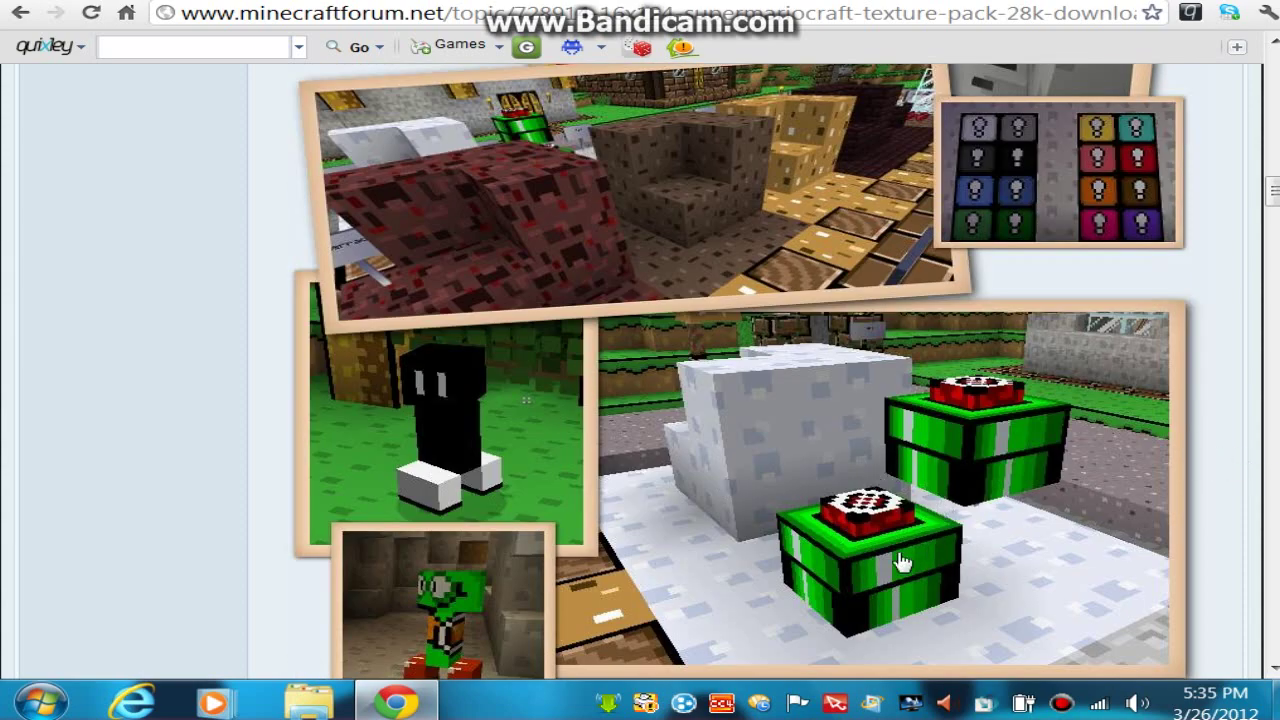
{"action": "scroll", "coordinate": [971, 409], "scroll_direction": "down", "scroll_amount": 2}
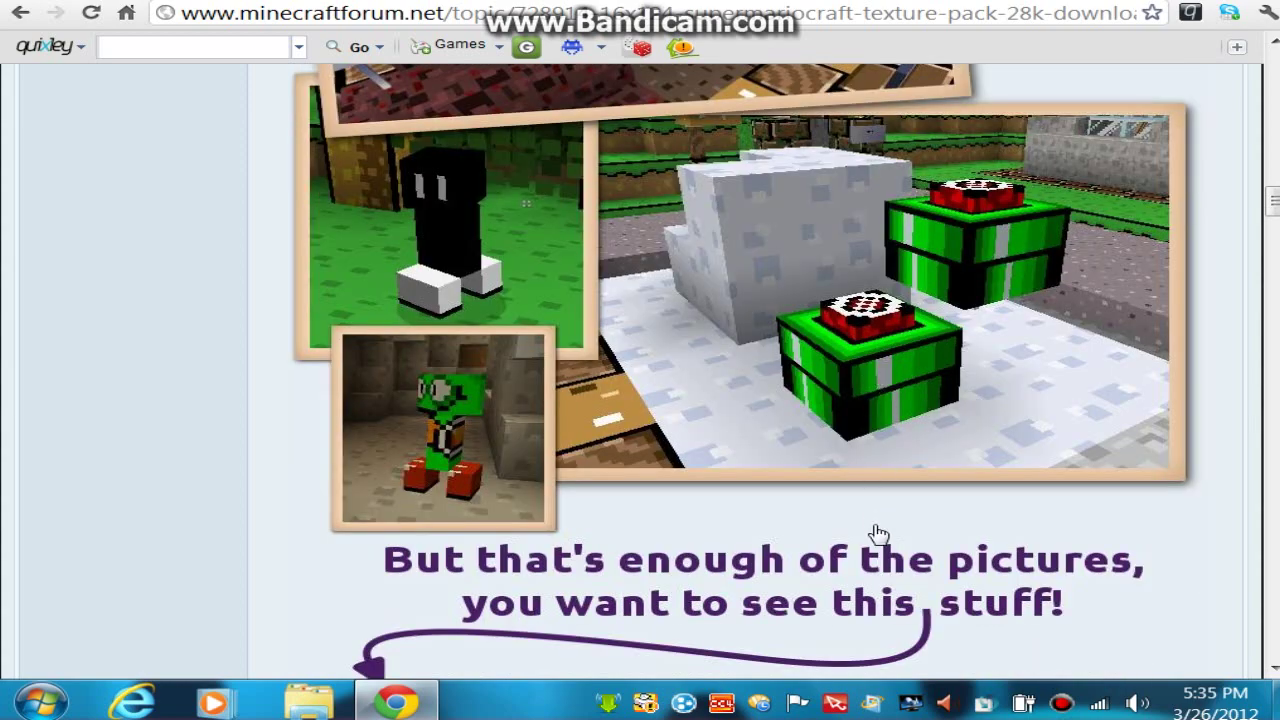
- Download the SuperMarioCraft texture pack through the thread's Direct Download link
{"action": "scroll", "coordinate": [855, 578], "scroll_direction": "down", "scroll_amount": 4}
{"action": "scroll", "coordinate": [1063, 397], "scroll_direction": "down", "scroll_amount": 1}
{"action": "scroll", "coordinate": [915, 395], "scroll_direction": "up", "scroll_amount": 2}
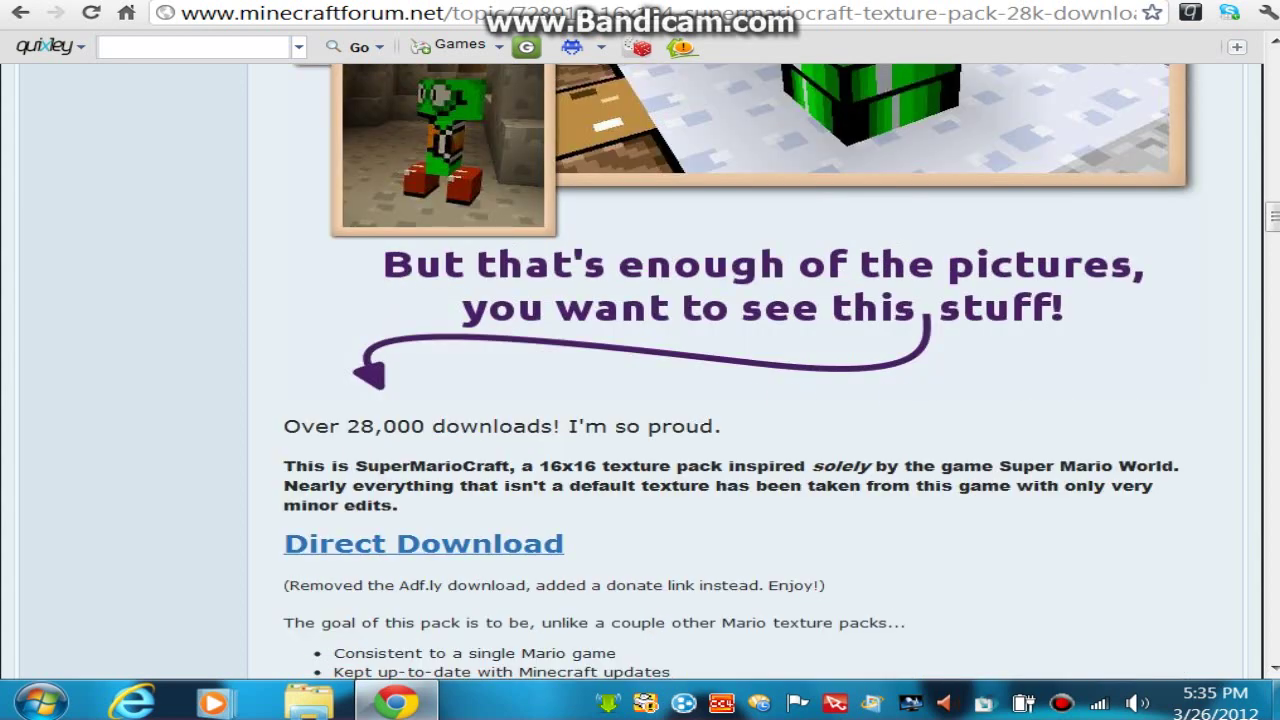
{"action": "left_click", "coordinate": [447, 543]}
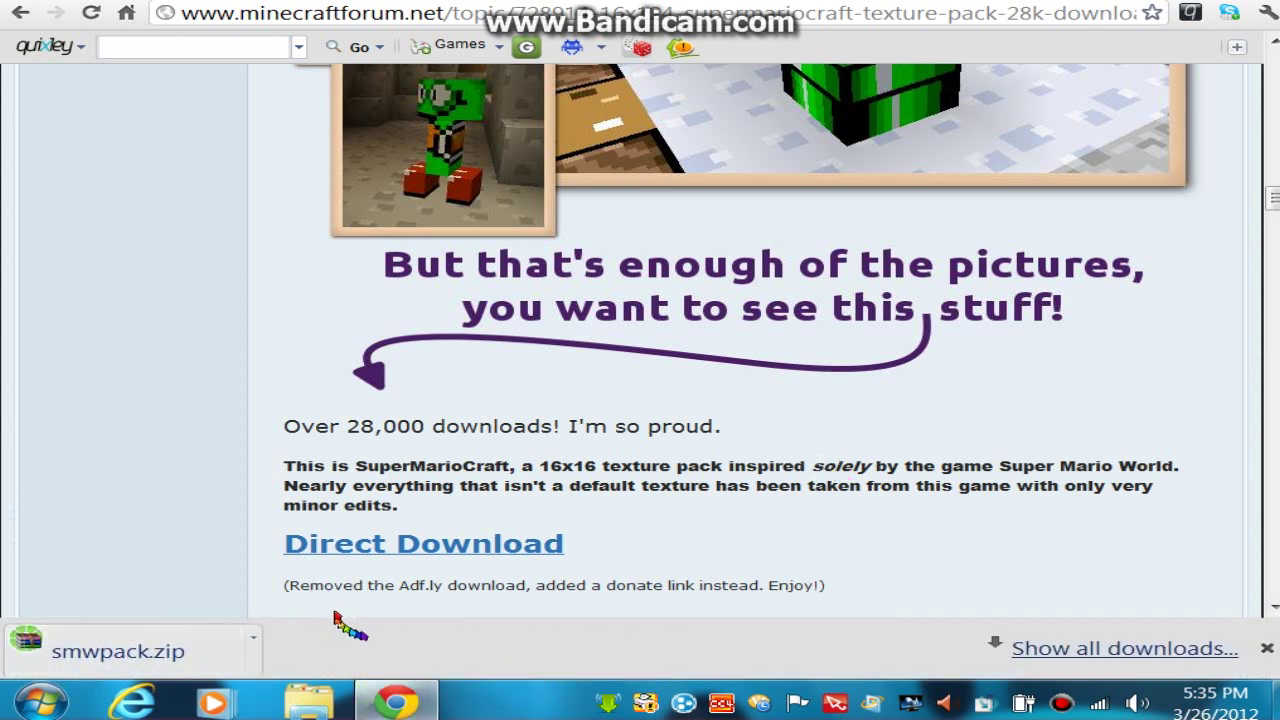
- Open the downloaded smwpack.zip in WinRAR and go up to the Downloads folder that contains it
{"action": "left_click", "coordinate": [95, 652]}
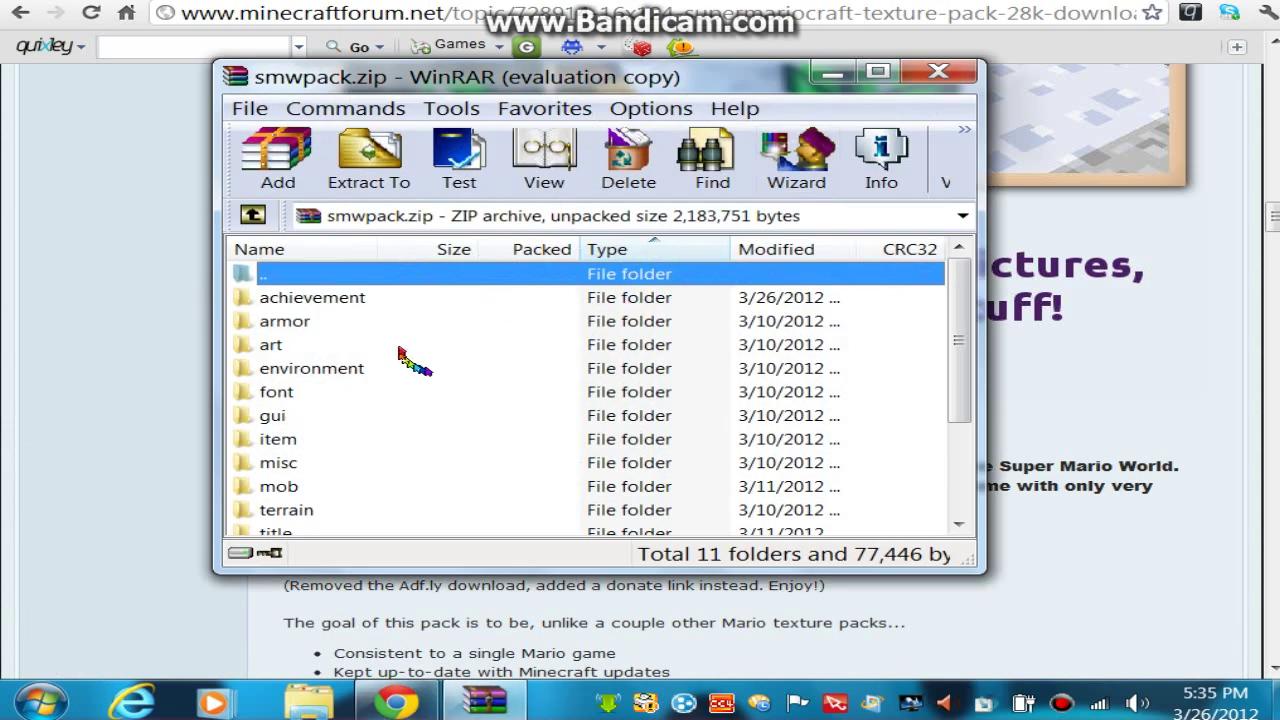
{"action": "scroll", "coordinate": [400, 355], "scroll_direction": "down", "scroll_amount": 1}
{"action": "left_click", "coordinate": [814, 223]}
{"action": "scroll", "coordinate": [516, 385], "scroll_direction": "up", "scroll_amount": 1}
{"action": "key", "text": "f"}
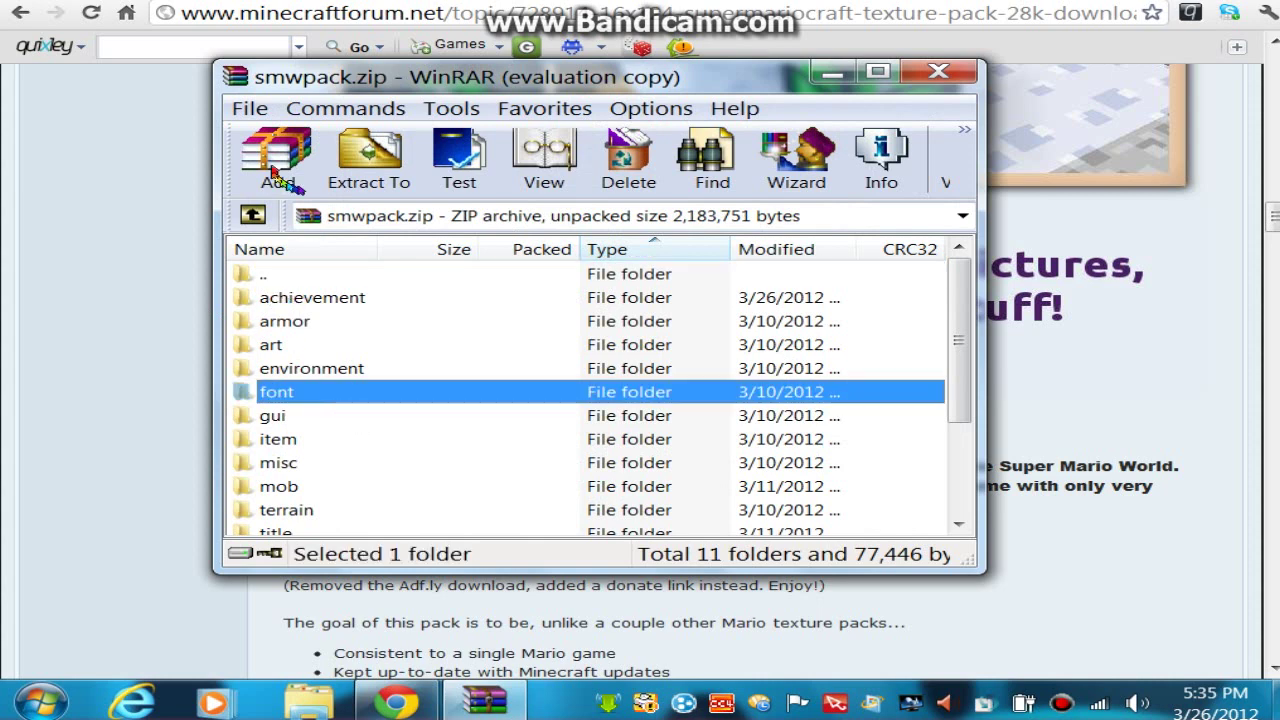
{"action": "double_click", "coordinate": [266, 274]}
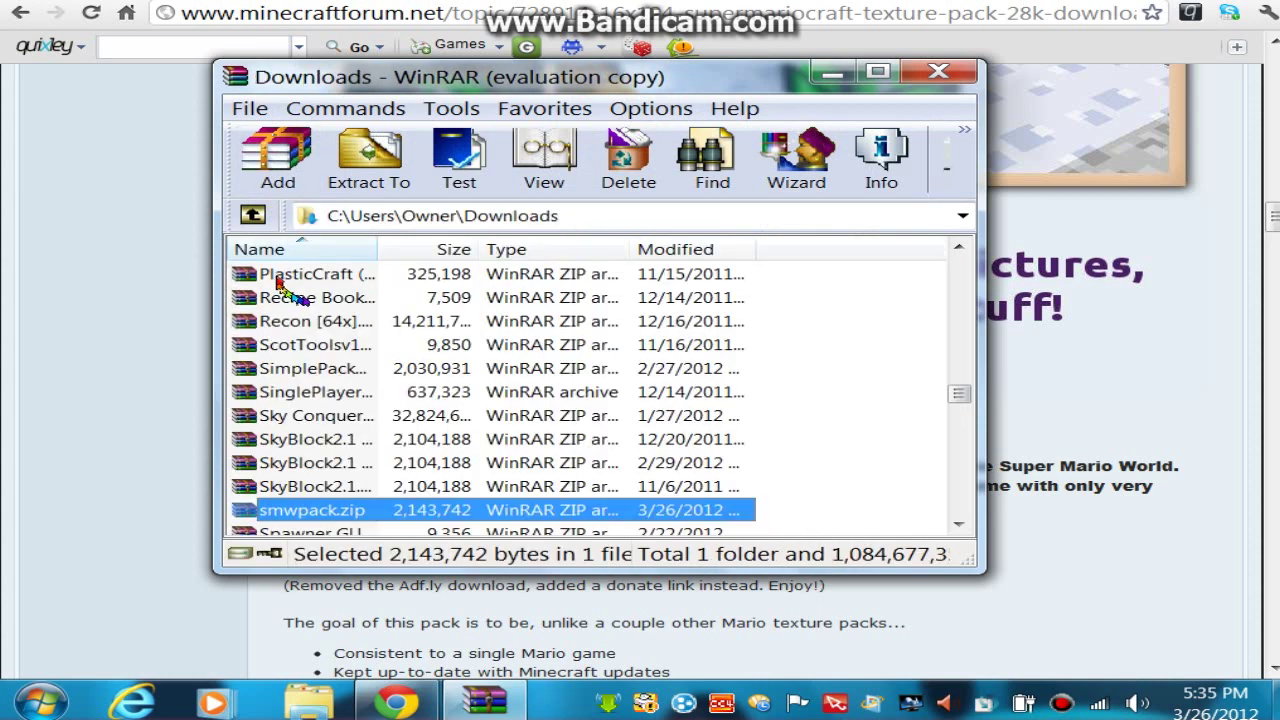
{"action": "scroll", "coordinate": [451, 417], "scroll_direction": "down", "scroll_amount": 1}
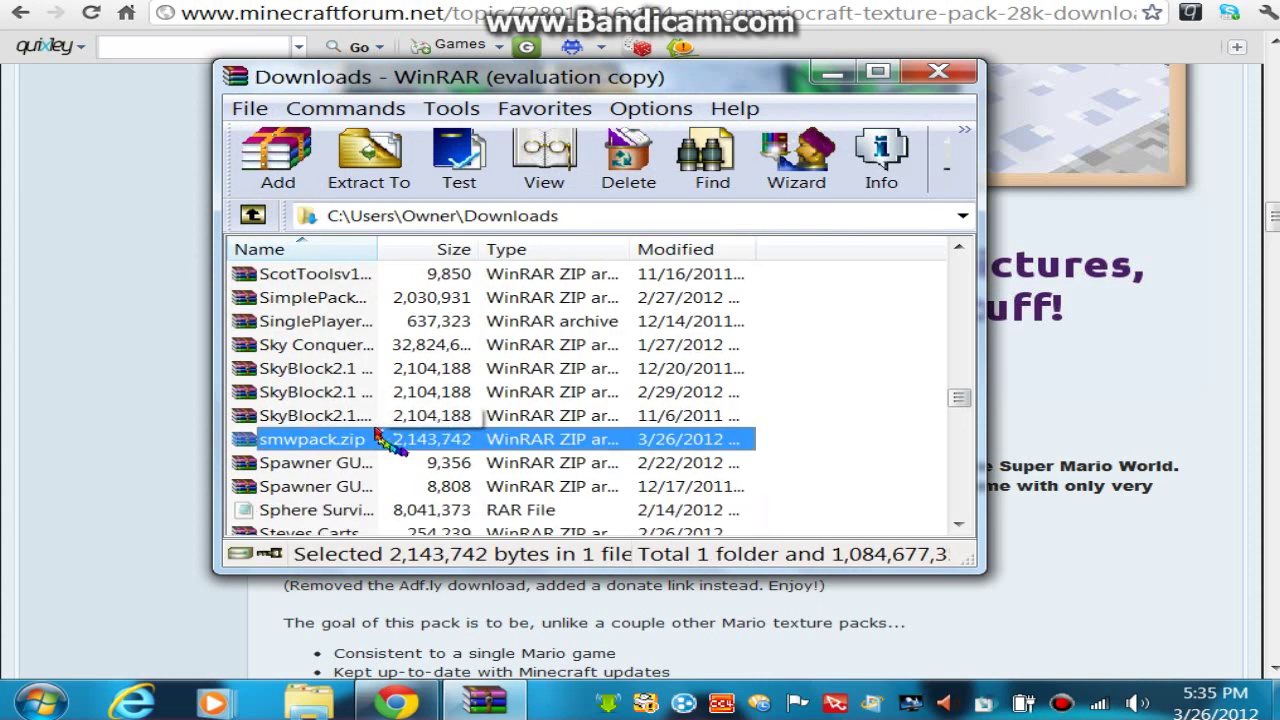
- Minimize WinRAR and open the roaming application data folder using %appdata%
{"action": "left_click", "coordinate": [832, 72]}
{"action": "left_click", "coordinate": [41, 702]}
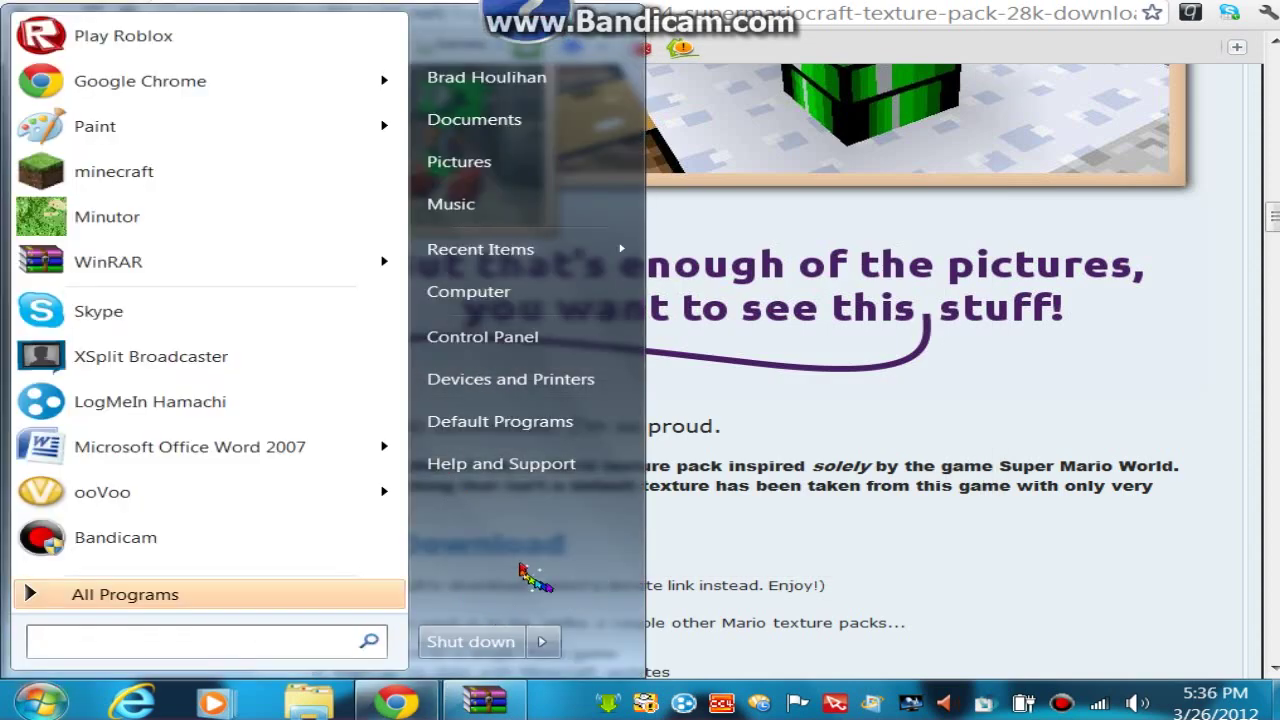
{"action": "type", "text": "%ap"}
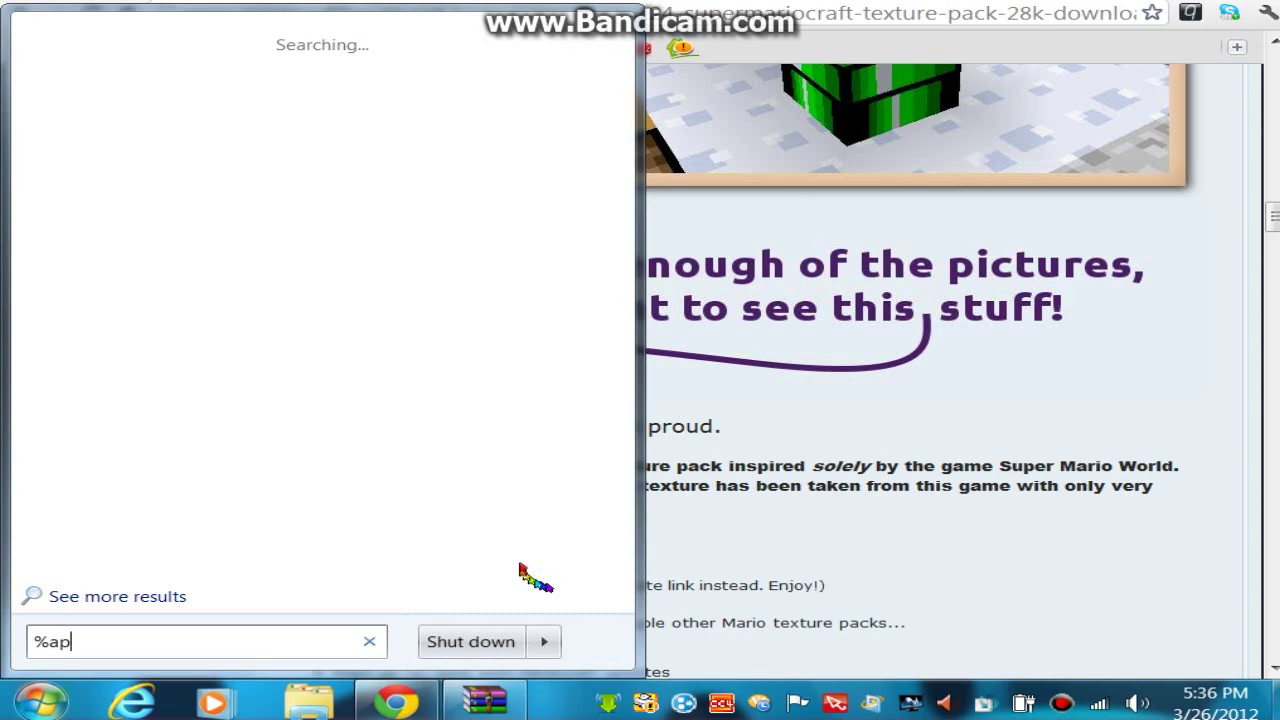
{"action": "type", "text": "pdata%"}
{"action": "key", "text": "Return"}
{"action": "left_click", "coordinate": [40, 703]}
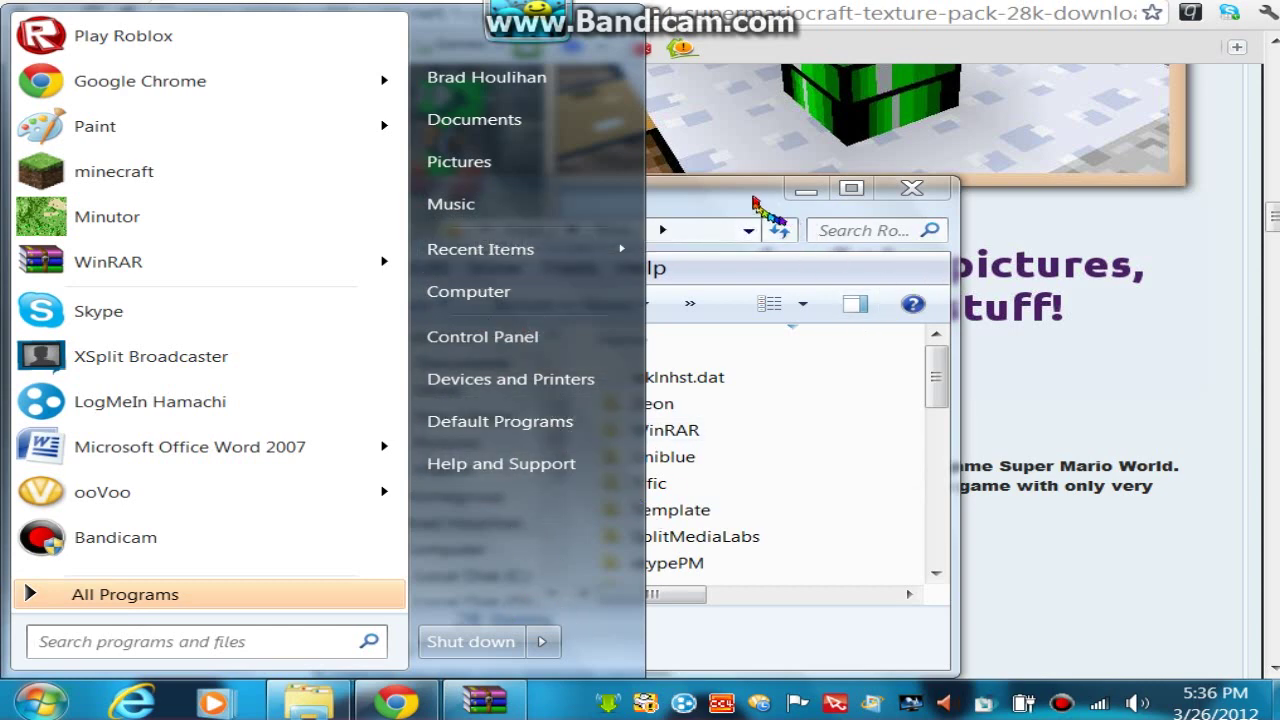
- Open the texturepacks folder inside the .minecraft folder
{"action": "left_click_drag", "start_coordinate": [760, 200], "coordinate": [804, 74]}
{"action": "scroll", "coordinate": [874, 337], "scroll_direction": "down", "scroll_amount": 7}
{"action": "scroll", "coordinate": [956, 350], "scroll_direction": "up", "scroll_amount": 2}
{"action": "scroll", "coordinate": [975, 330], "scroll_direction": "up", "scroll_amount": 5}
{"action": "scroll", "coordinate": [929, 371], "scroll_direction": "down", "scroll_amount": 7}
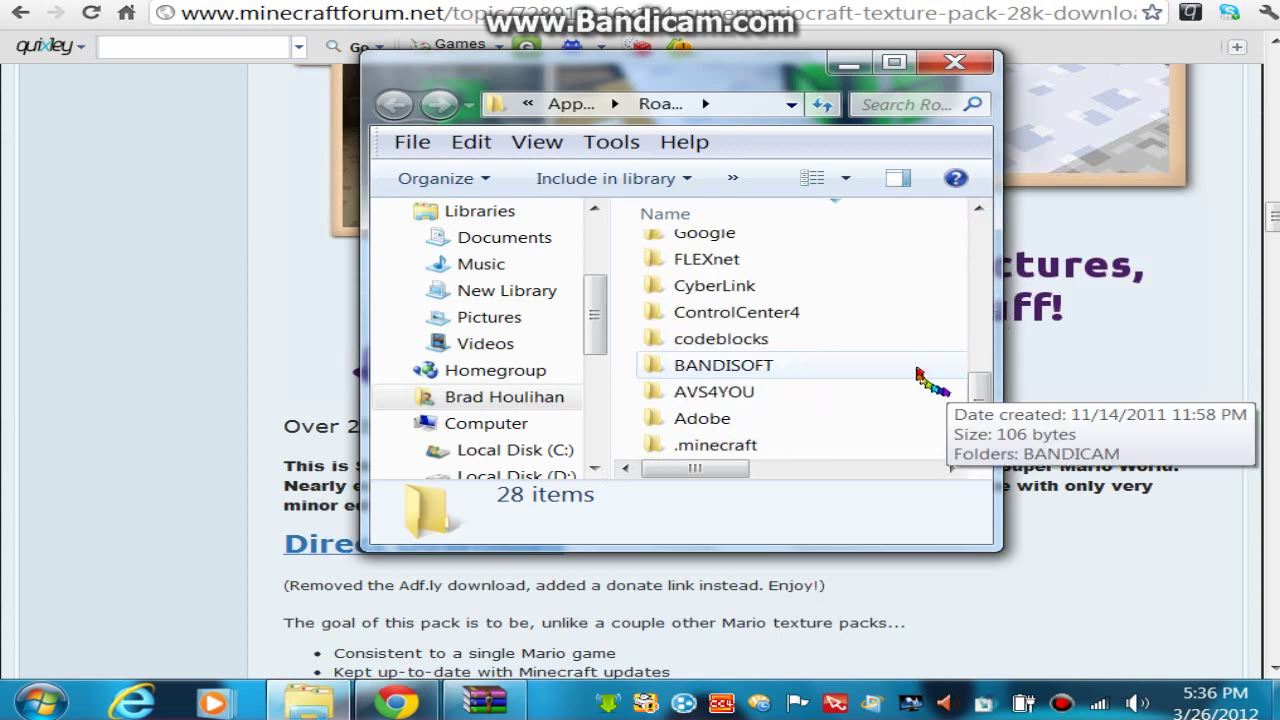
{"action": "double_click", "coordinate": [700, 443]}
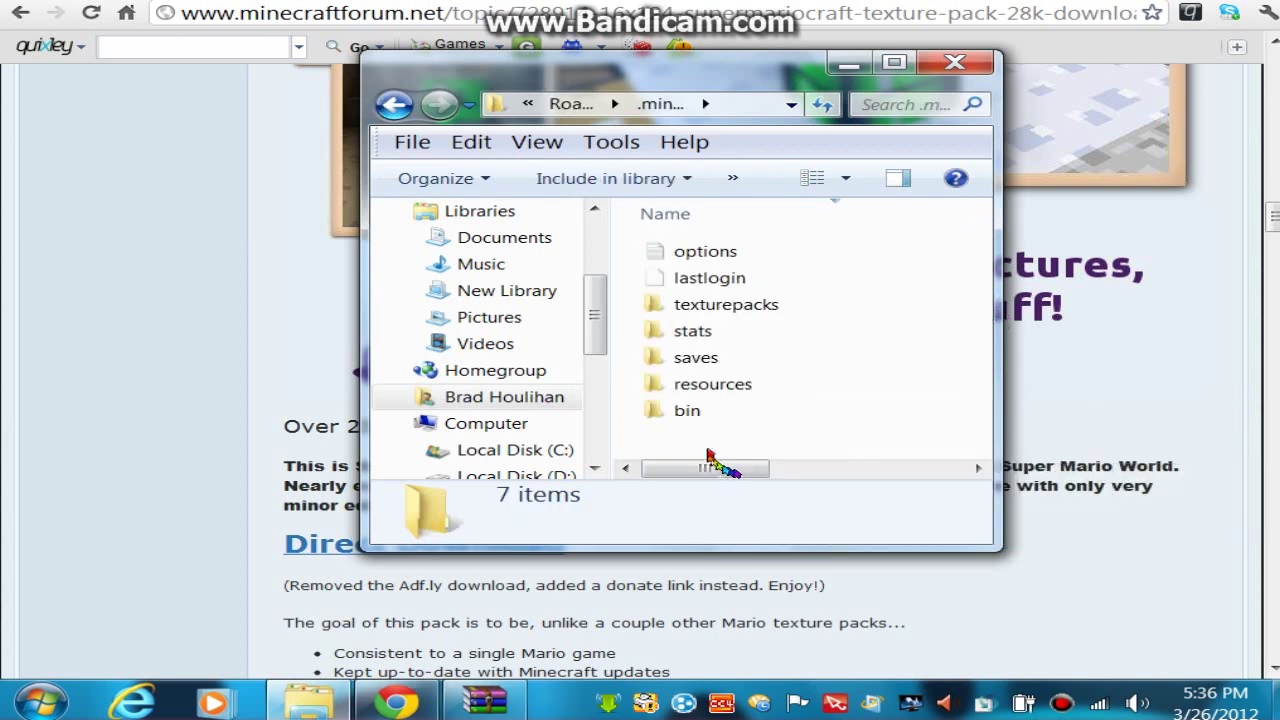
{"action": "double_click", "coordinate": [708, 305]}
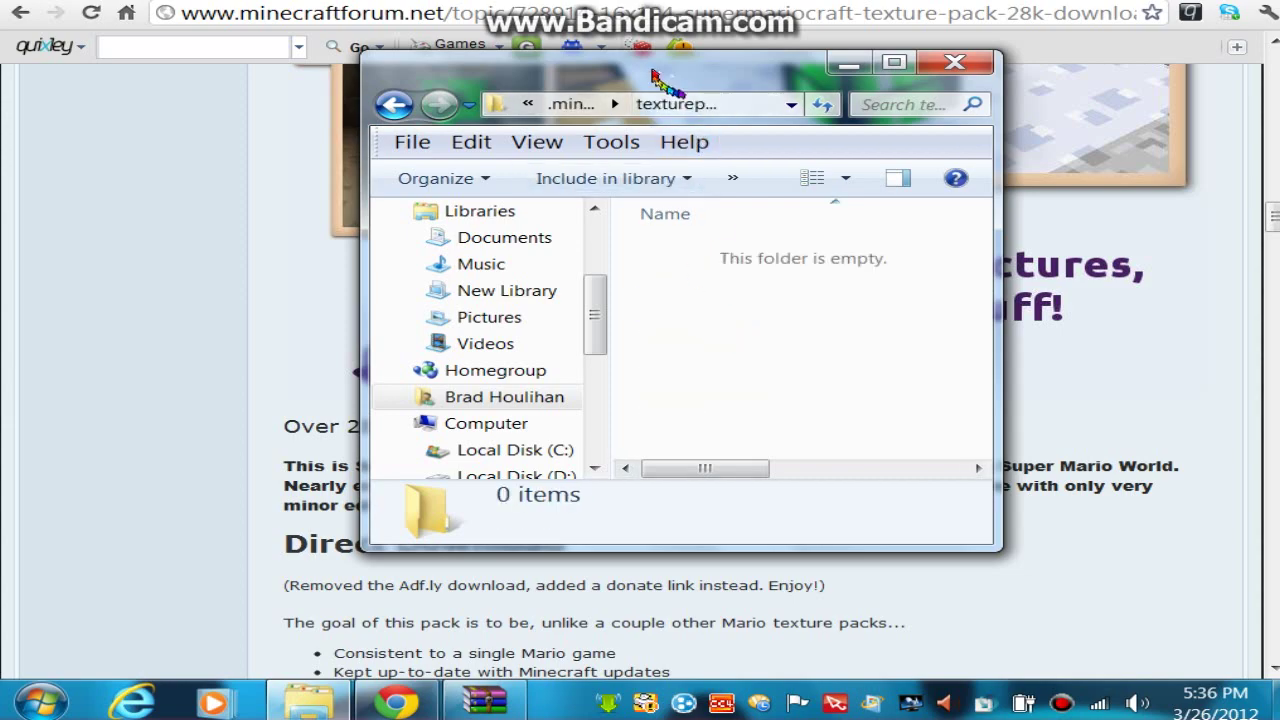
- Copy smwpack.zip from WinRAR's Downloads listing into the texturepacks folder, and close both windows
{"action": "left_click_drag", "start_coordinate": [690, 75], "coordinate": [445, 80]}
{"action": "left_click", "coordinate": [484, 703]}
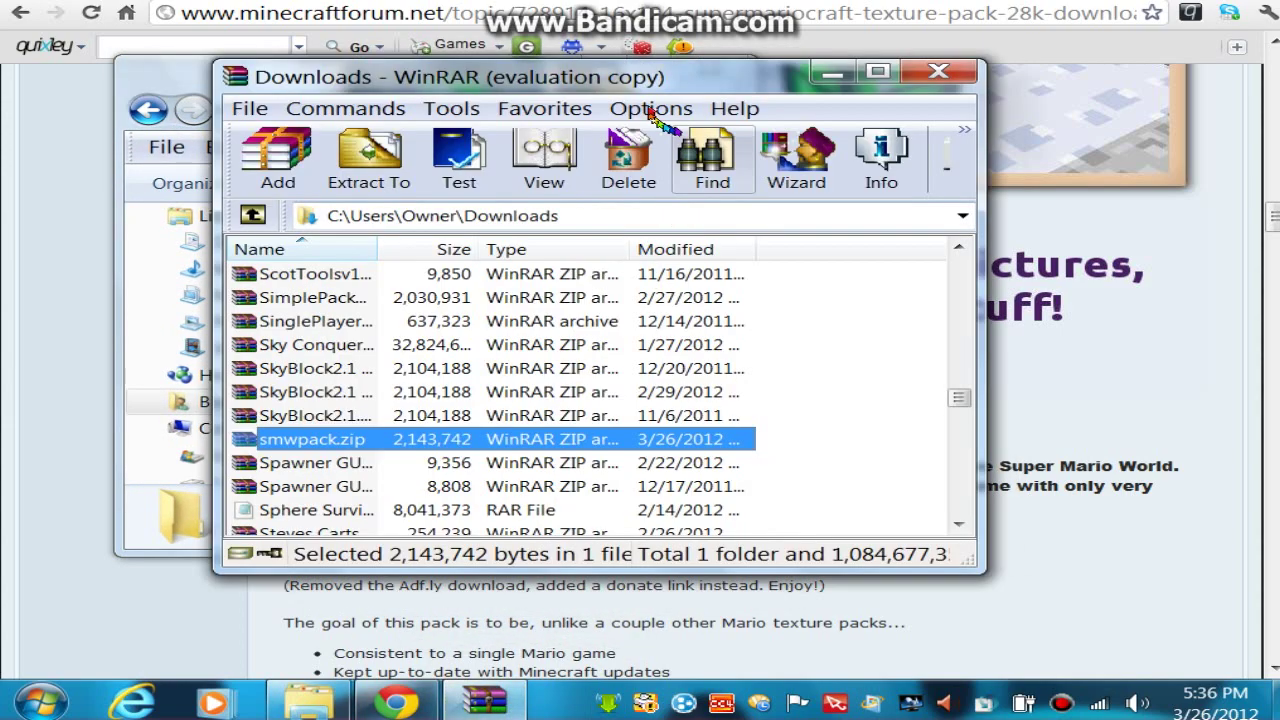
{"action": "left_click_drag", "start_coordinate": [659, 82], "coordinate": [1160, 44]}
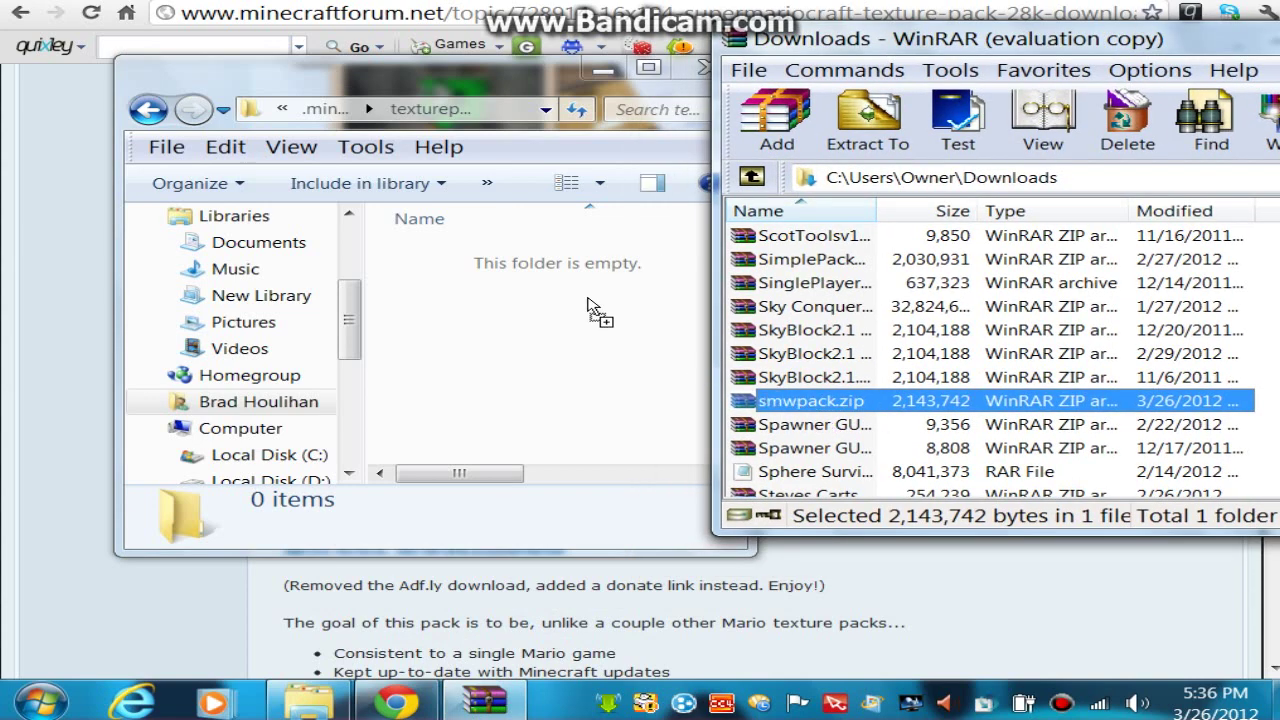
{"action": "left_click_drag", "start_coordinate": [587, 305], "coordinate": [480, 270]}
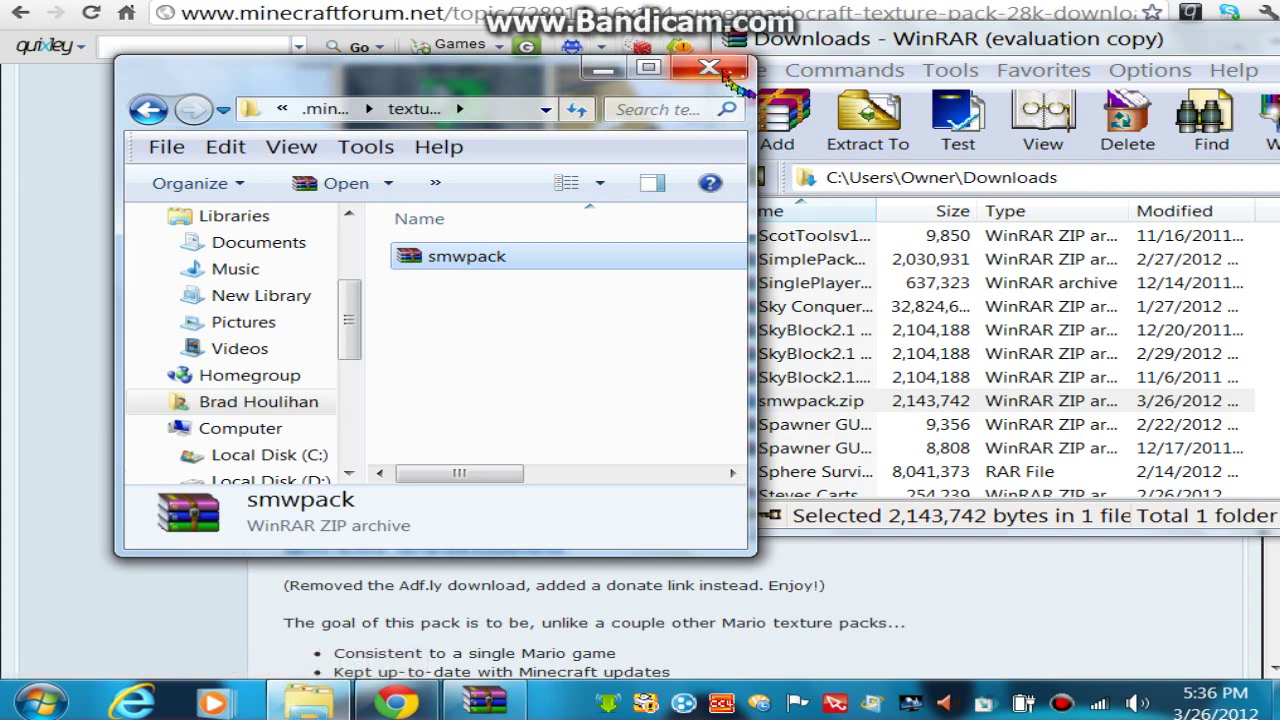
{"action": "left_click", "coordinate": [709, 68]}
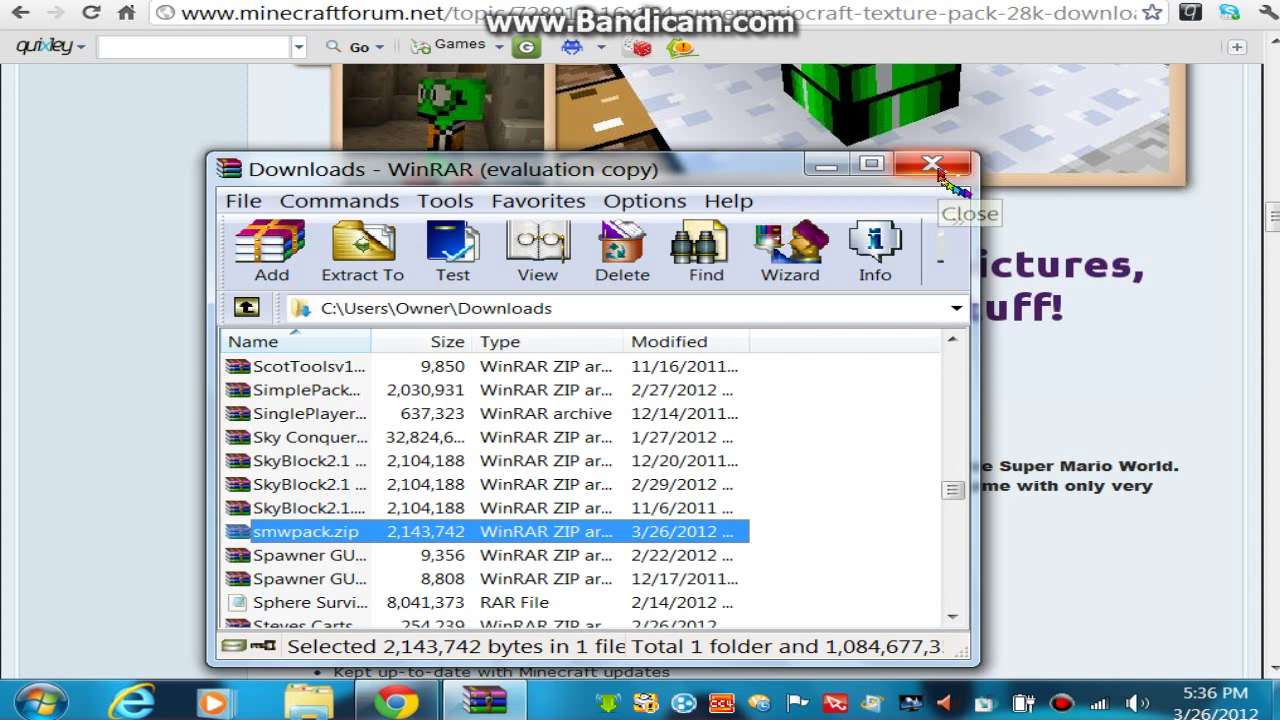
{"action": "left_click", "coordinate": [937, 170]}
- Switch to the MCPatcher HD Fix 2.3.5 forum thread
{"action": "scroll", "coordinate": [758, 235], "scroll_direction": "up", "scroll_amount": 3}
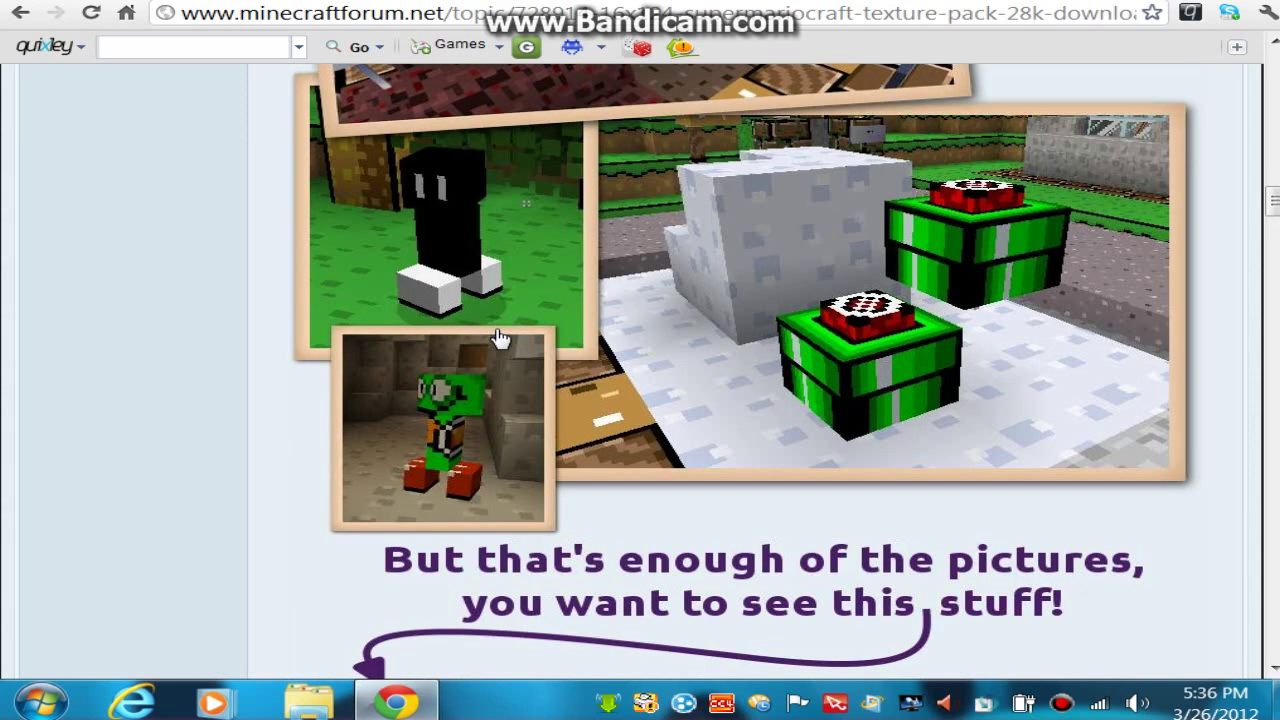
{"action": "scroll", "coordinate": [500, 339], "scroll_direction": "up", "scroll_amount": 1}
{"action": "scroll", "coordinate": [503, 341], "scroll_direction": "up", "scroll_amount": 3}
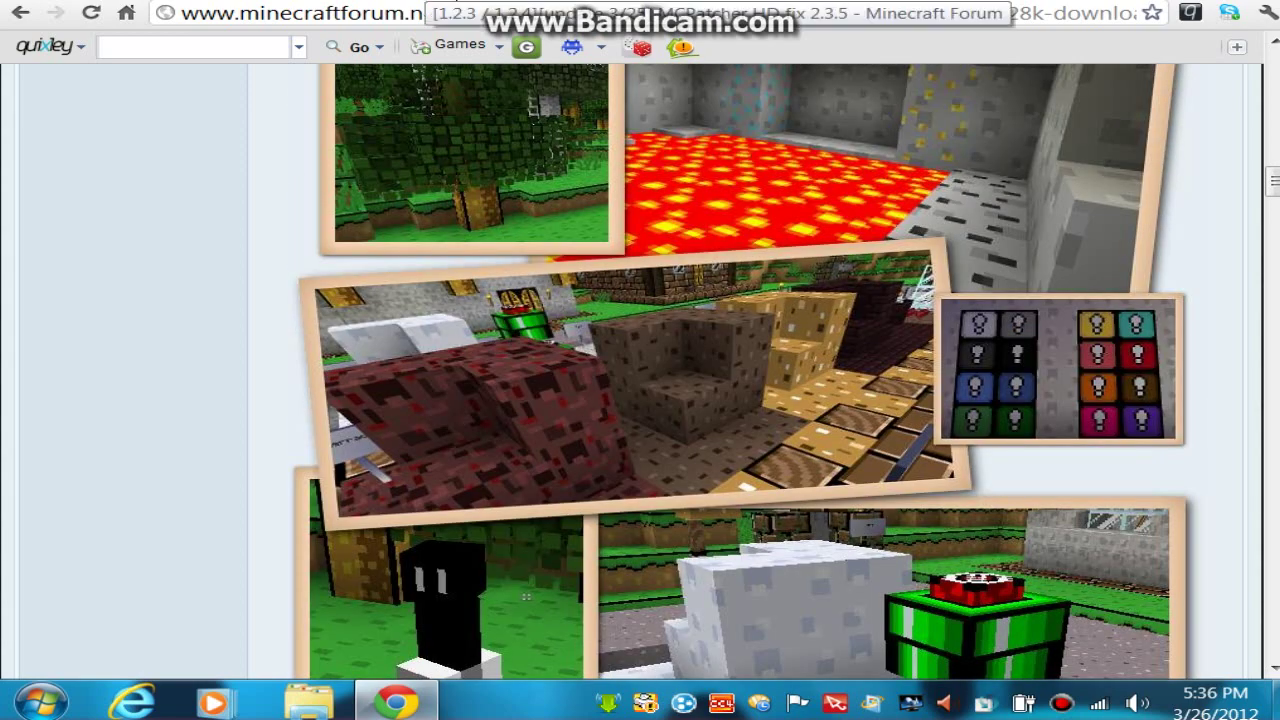
{"action": "left_click", "coordinate": [430, 1]}
{"action": "scroll", "coordinate": [570, 350], "scroll_direction": "down", "scroll_amount": 4}
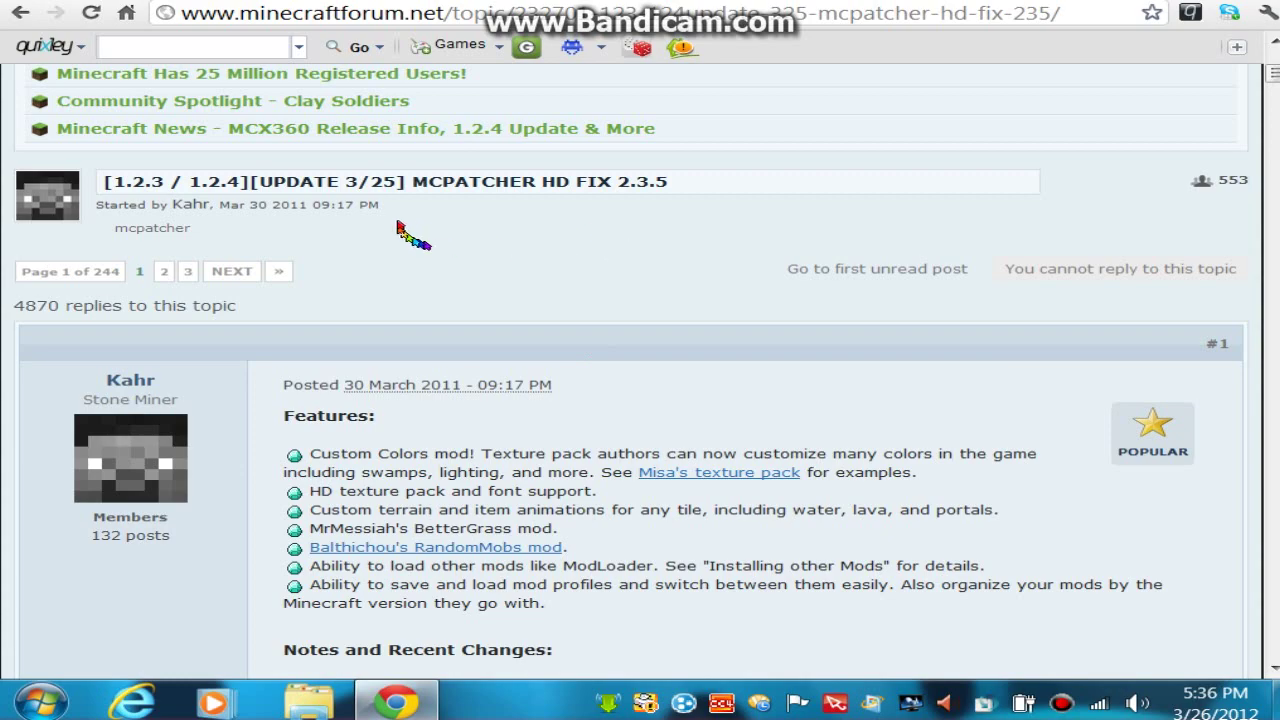
- Open the Windows MediaFire download page for mcpatcher-2.3.5.exe via adf.ly, skipping the ad and dismissing the sponsor offer
{"action": "scroll", "coordinate": [634, 368], "scroll_direction": "down", "scroll_amount": 20}
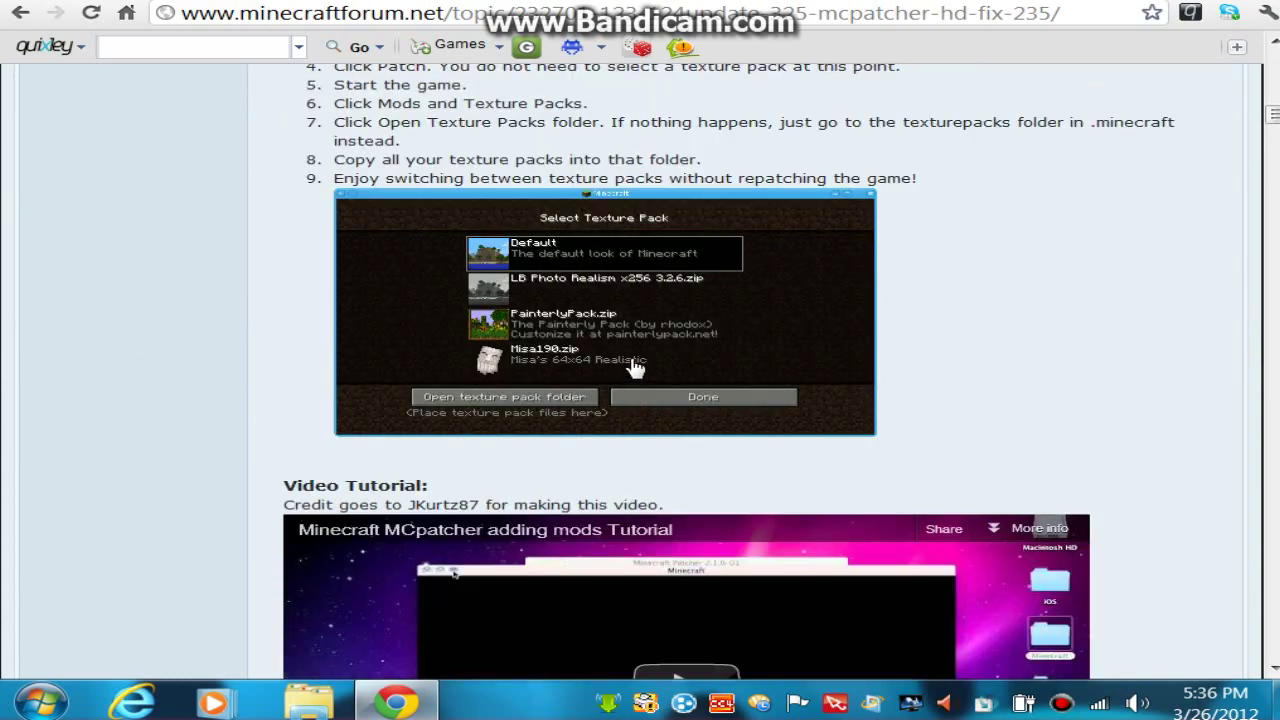
{"action": "scroll", "coordinate": [634, 368], "scroll_direction": "down", "scroll_amount": 7}
{"action": "scroll", "coordinate": [516, 437], "scroll_direction": "down", "scroll_amount": 2}
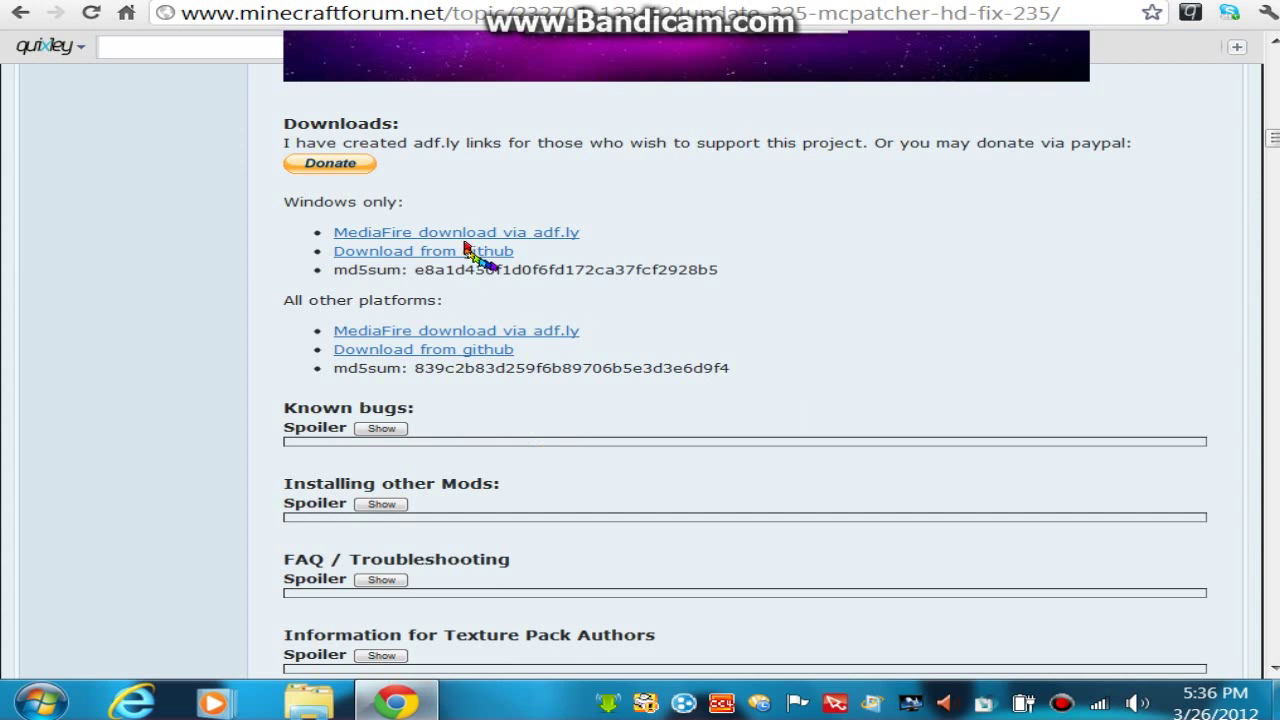
{"action": "left_click", "coordinate": [512, 238]}
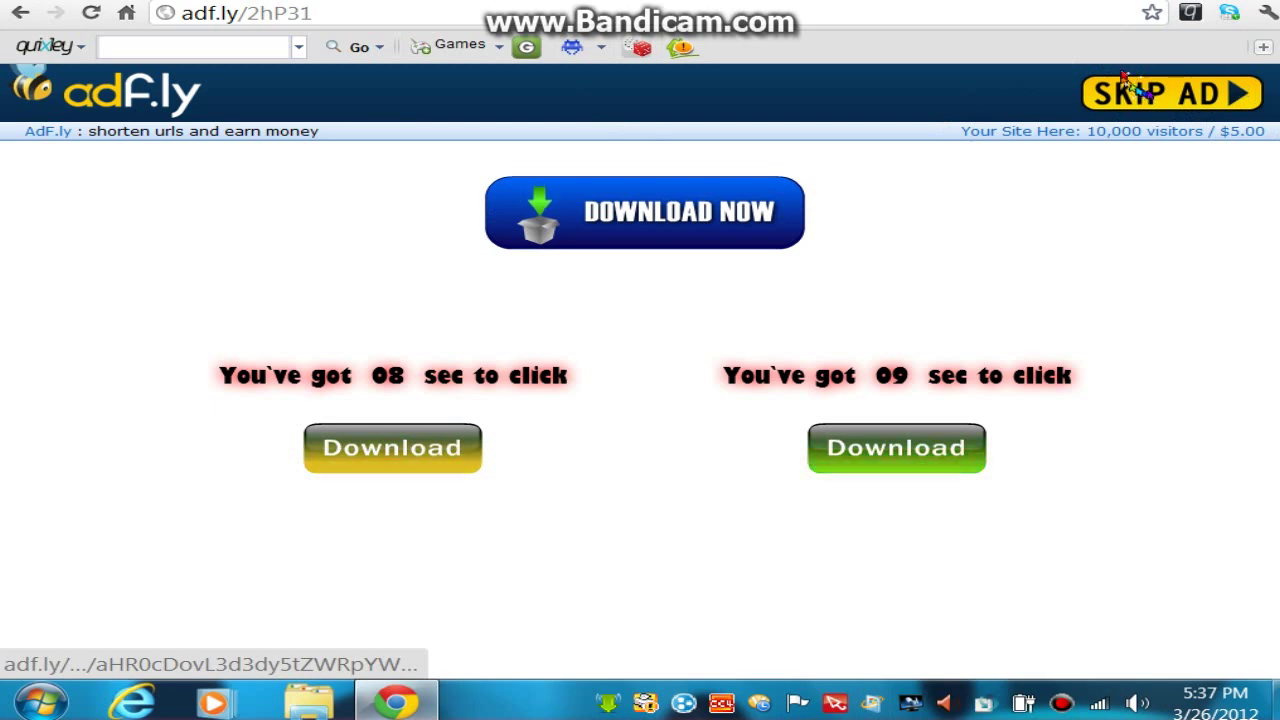
{"action": "left_click", "coordinate": [1175, 104]}
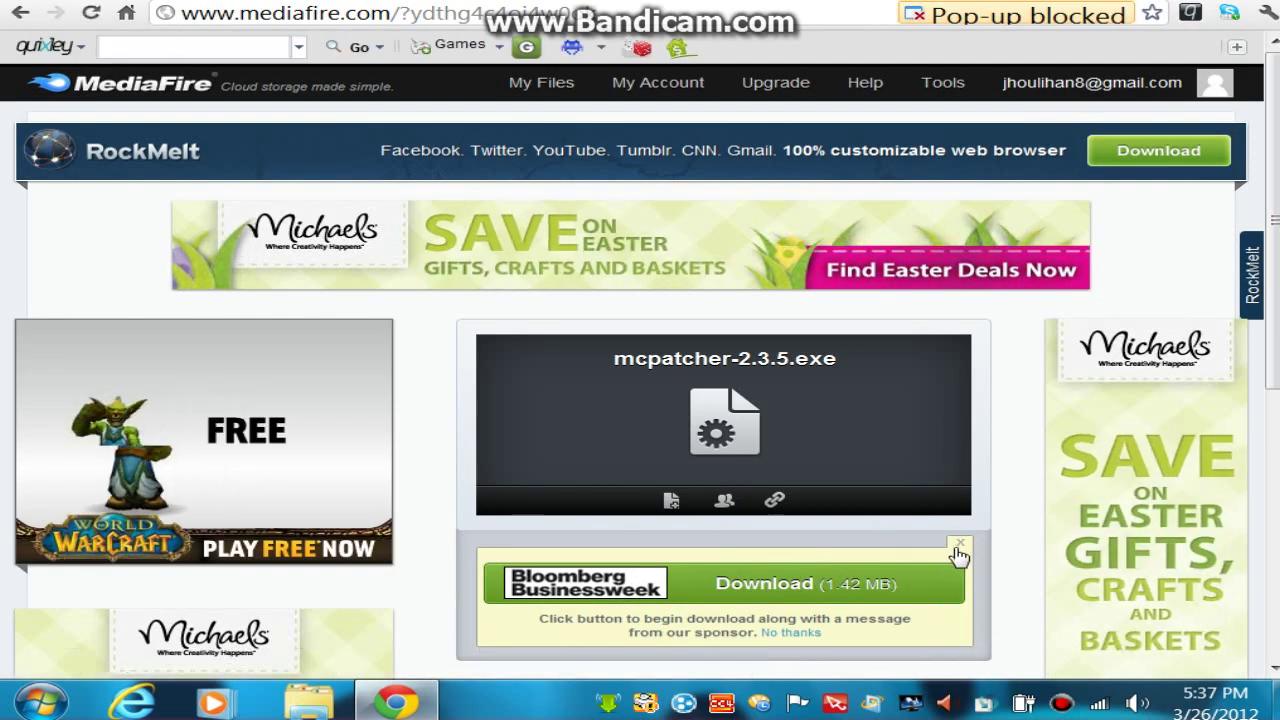
{"action": "left_click", "coordinate": [963, 547]}
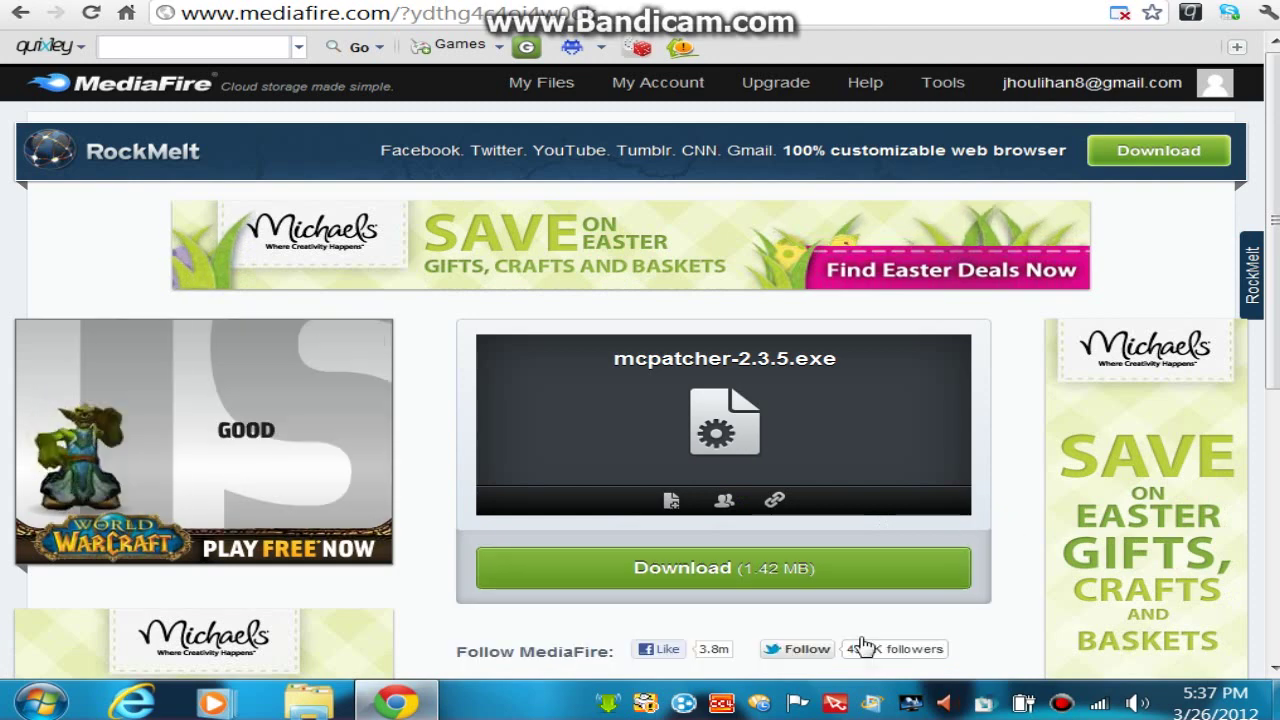
- Download mcpatcher-2.3.5.exe from MediaFire and run it, accepting the unverified publisher warning
{"action": "left_click", "coordinate": [731, 578]}
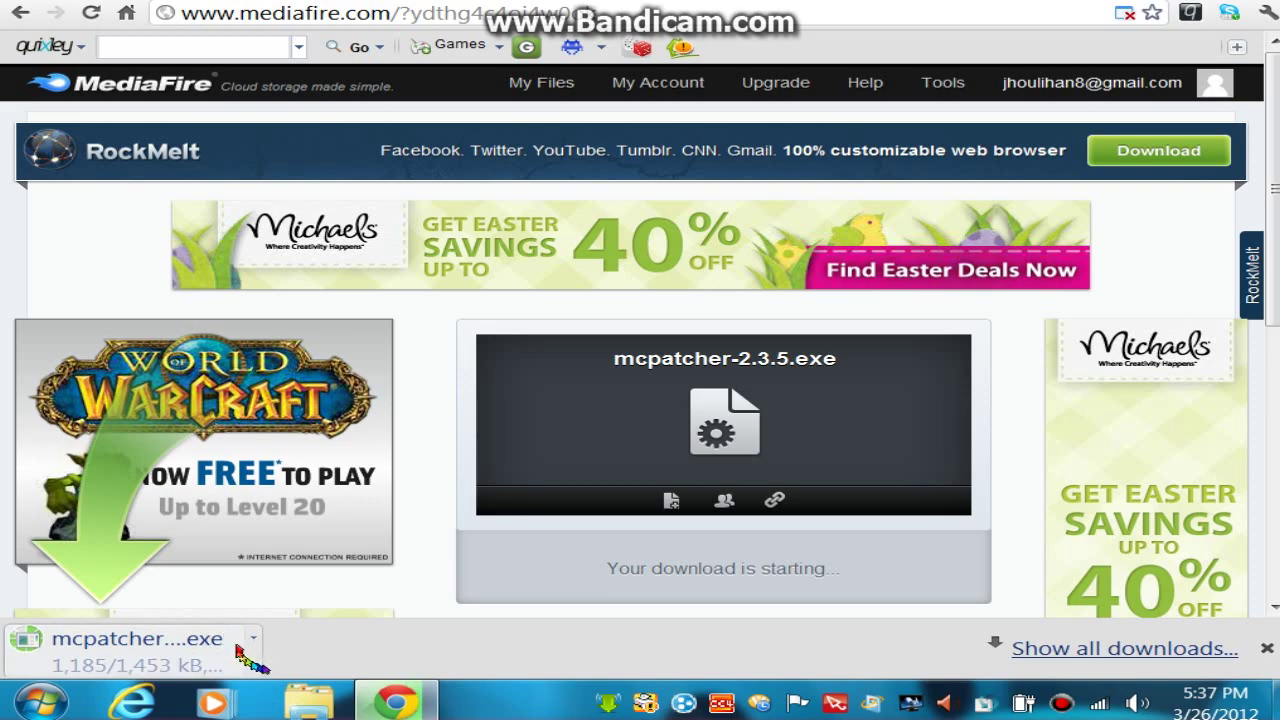
{"action": "left_click", "coordinate": [137, 645]}
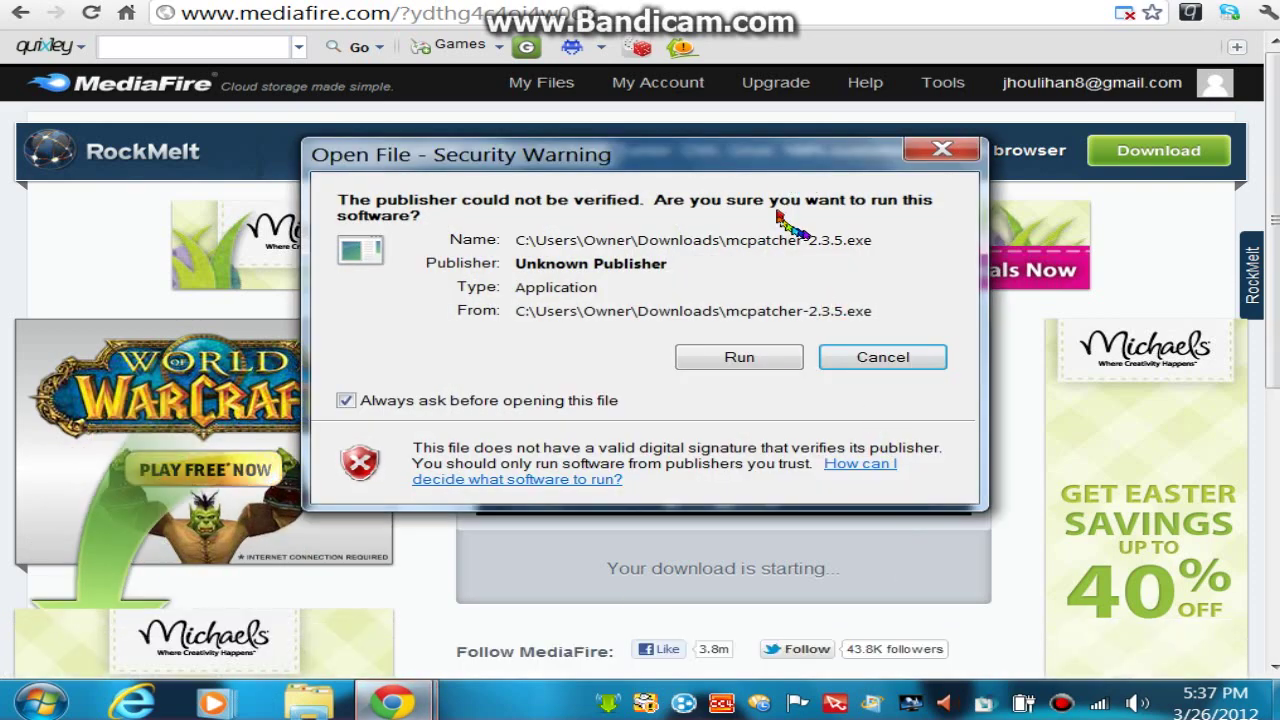
{"action": "left_click", "coordinate": [748, 356]}
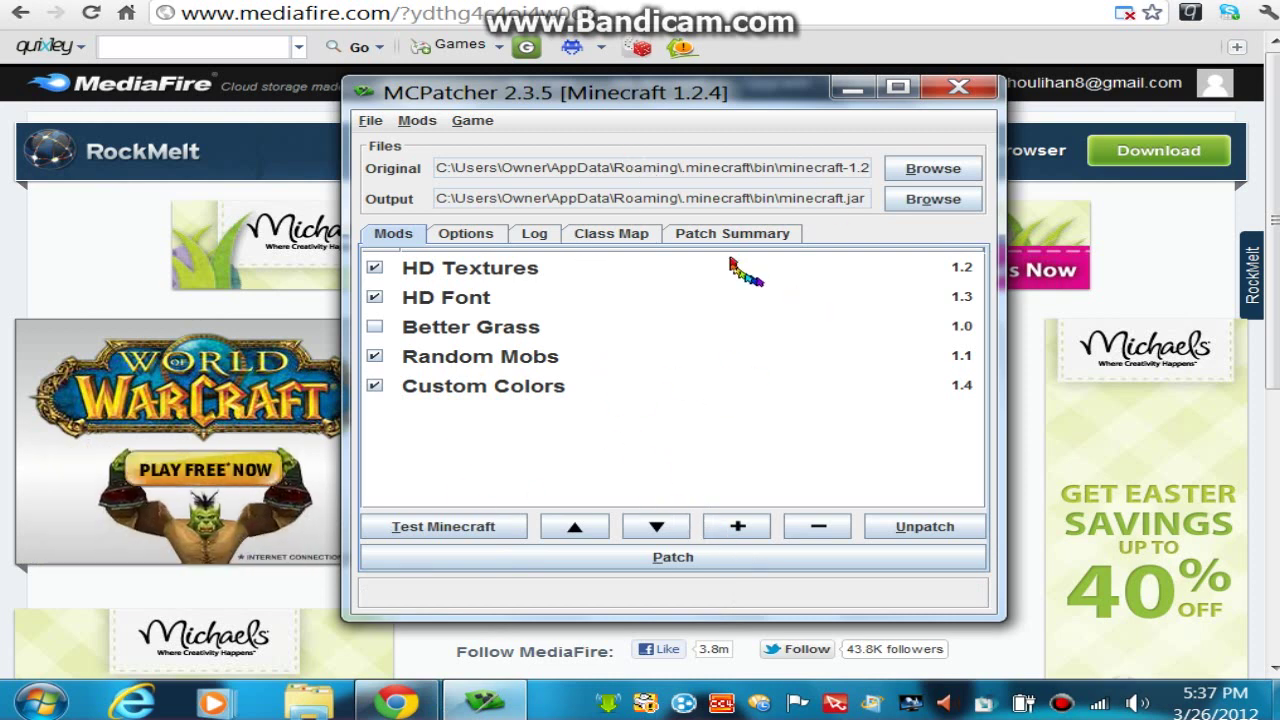
- Patch Minecraft 1.2.4 with HD Textures, HD Font, Random Mobs and Custom Colors, and close MCPatcher
{"action": "left_click", "coordinate": [674, 562]}
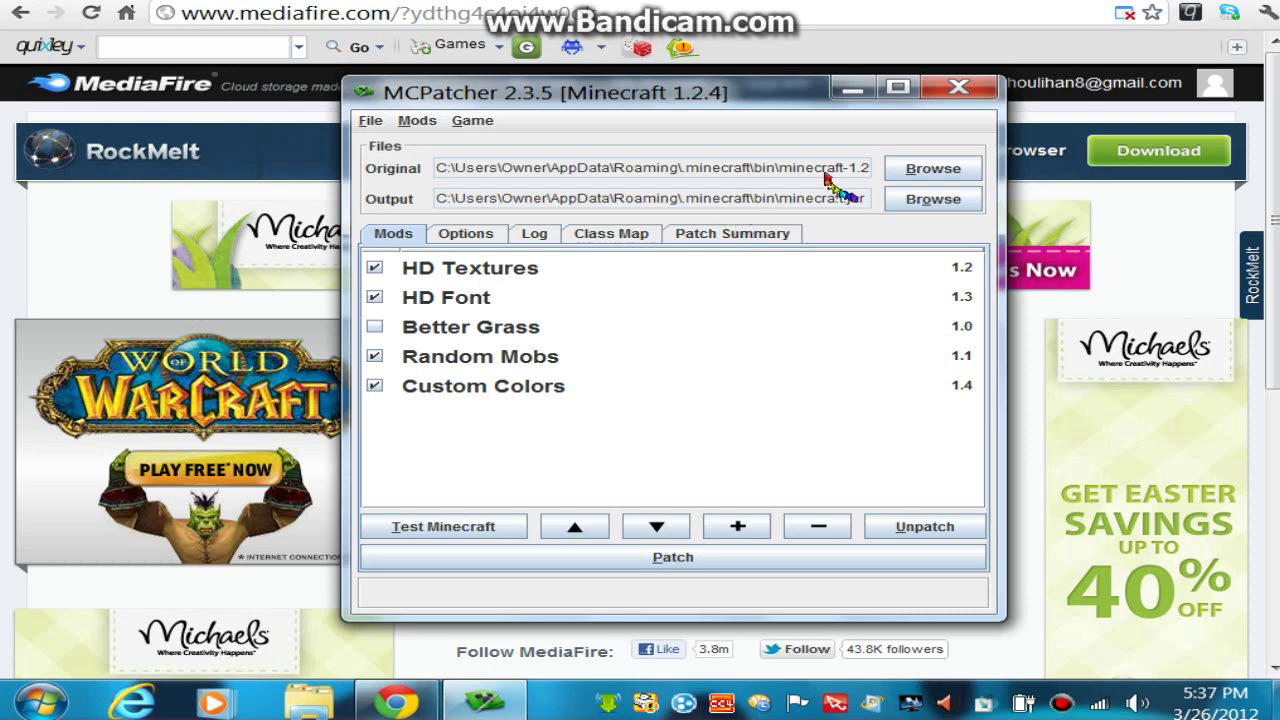
{"action": "left_click", "coordinate": [958, 90]}
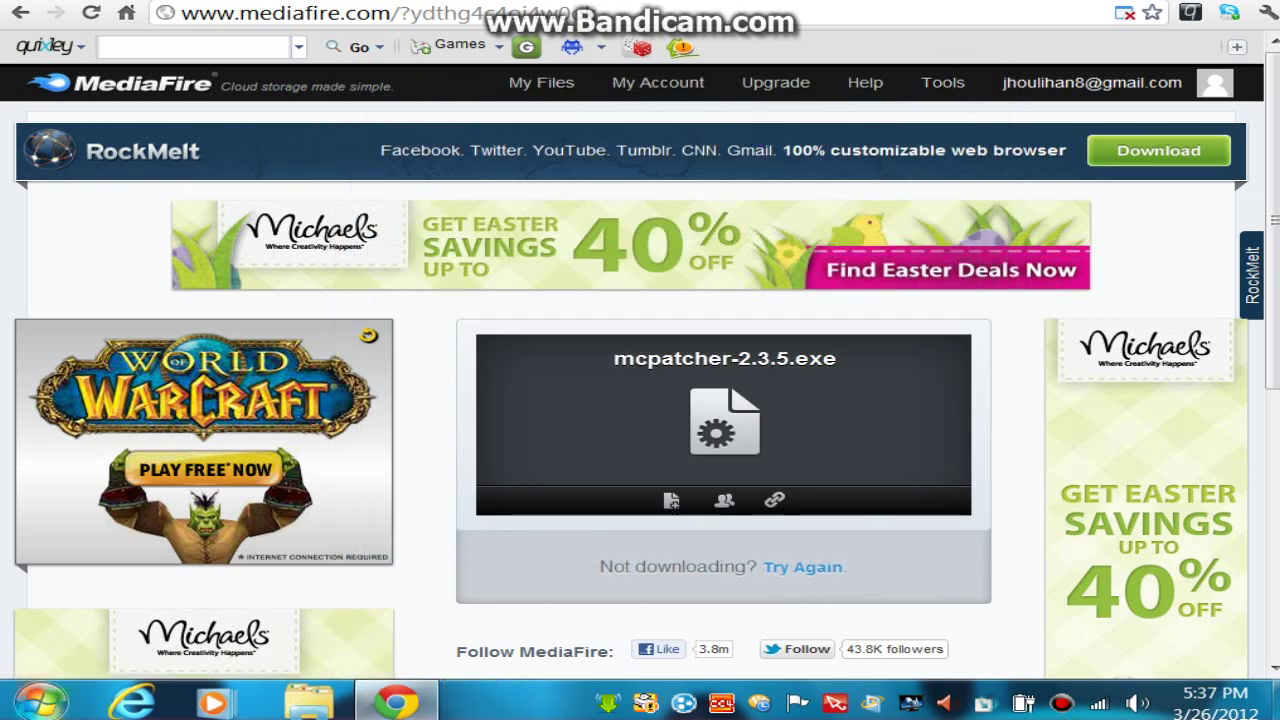
- Close the browser, launch Minecraft from the desktop, and log in with the remembered account
{"action": "left_click", "coordinate": [40, 702]}
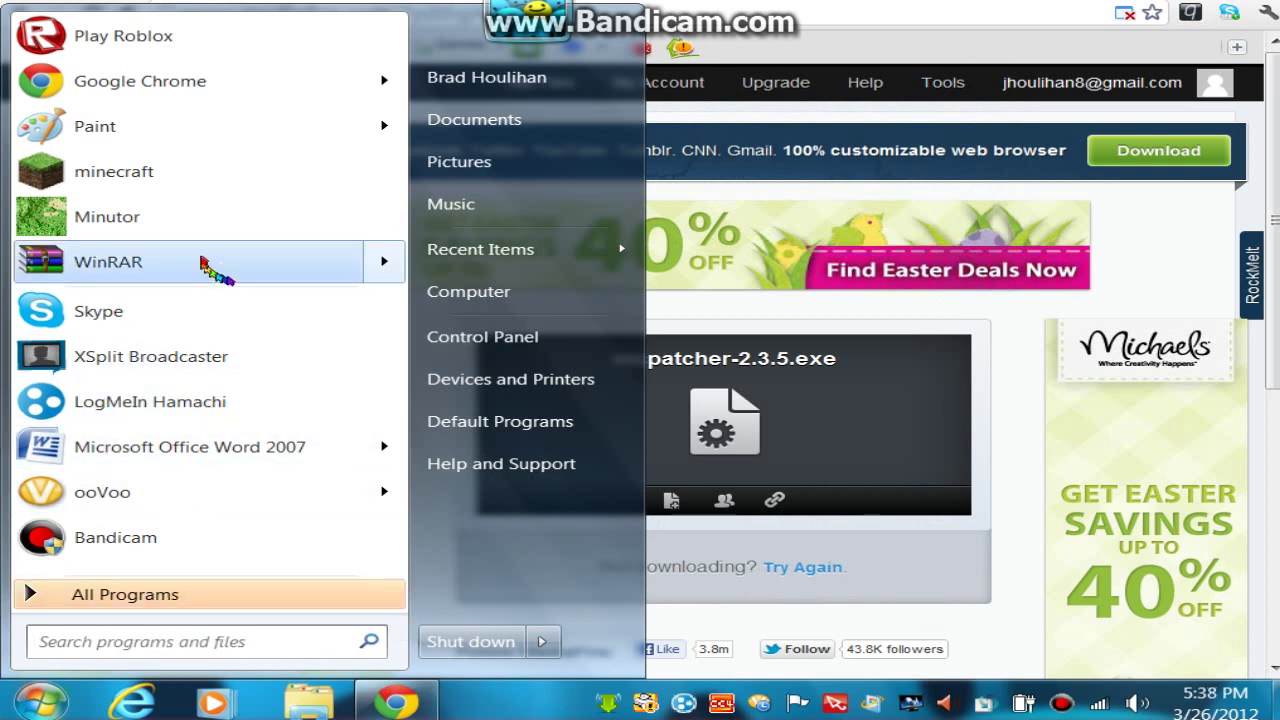
{"action": "left_click", "coordinate": [1250, 2]}
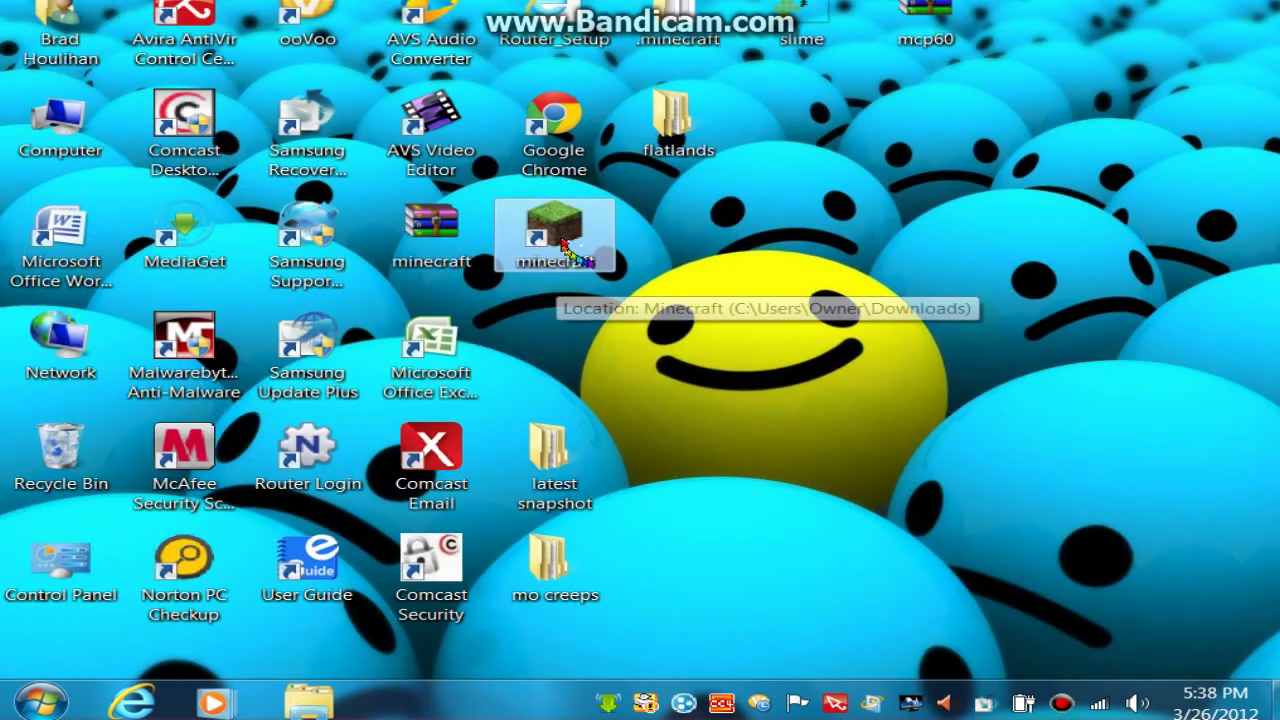
{"action": "left_click", "coordinate": [560, 240]}
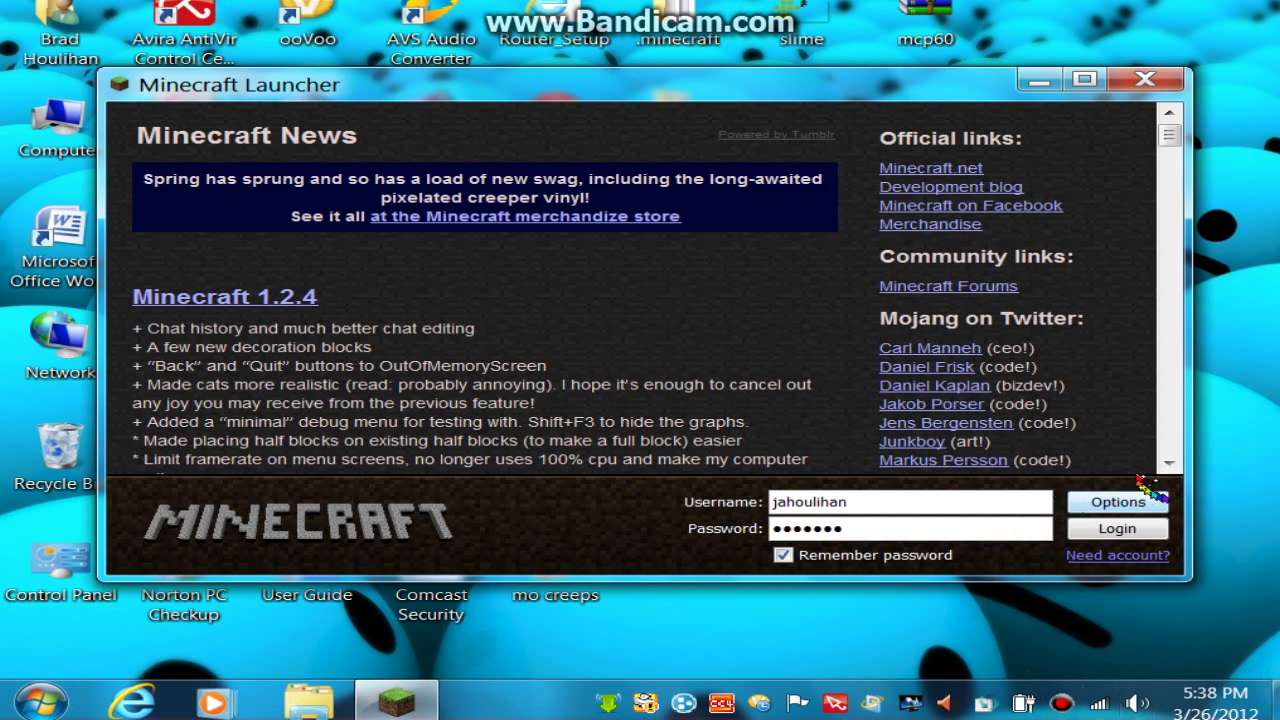
{"action": "left_click", "coordinate": [1128, 530]}
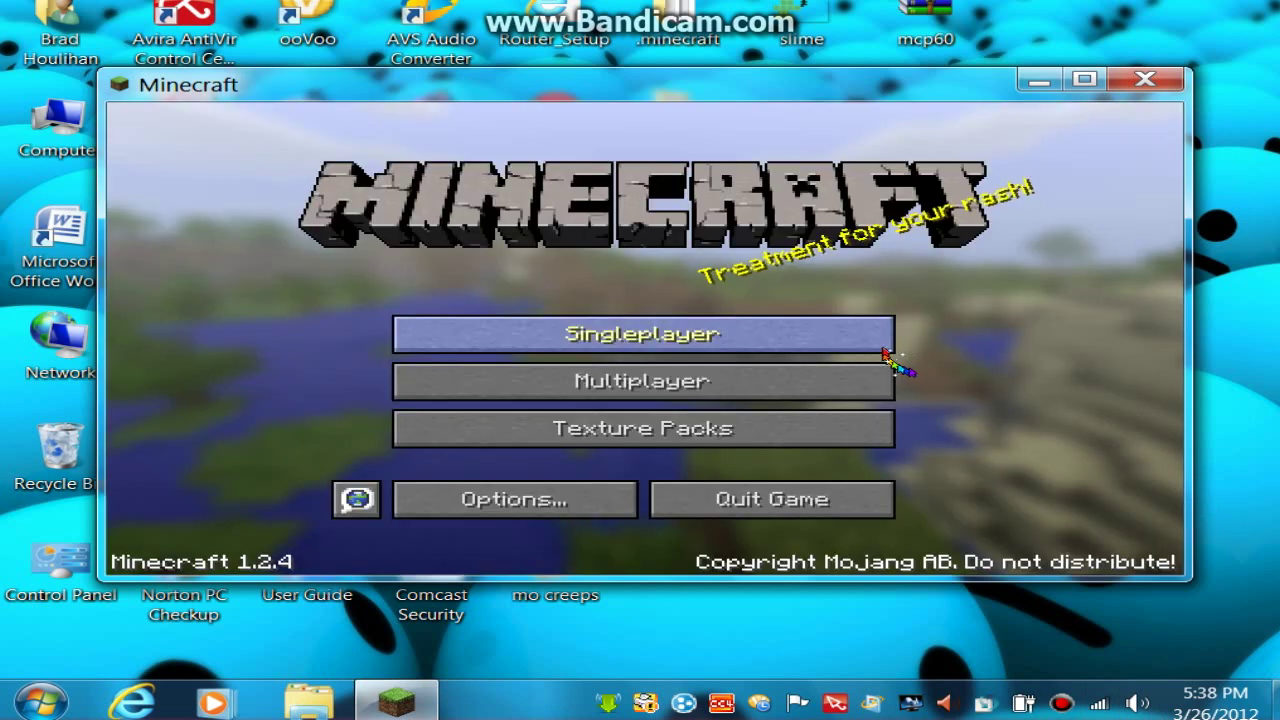
- Select the smwpack.zip SuperMarioCraft texture pack and return to the title screen
{"action": "left_click", "coordinate": [718, 427]}
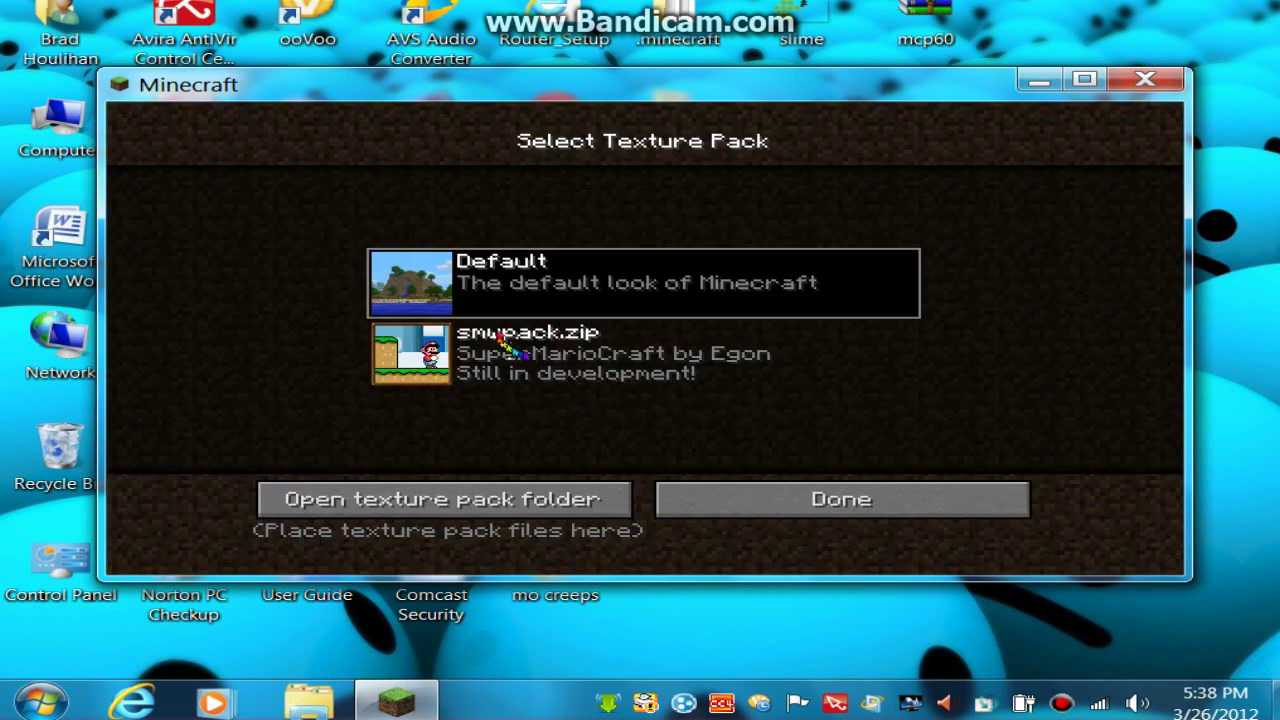
{"action": "left_click", "coordinate": [540, 334]}
{"action": "left_click", "coordinate": [855, 516]}
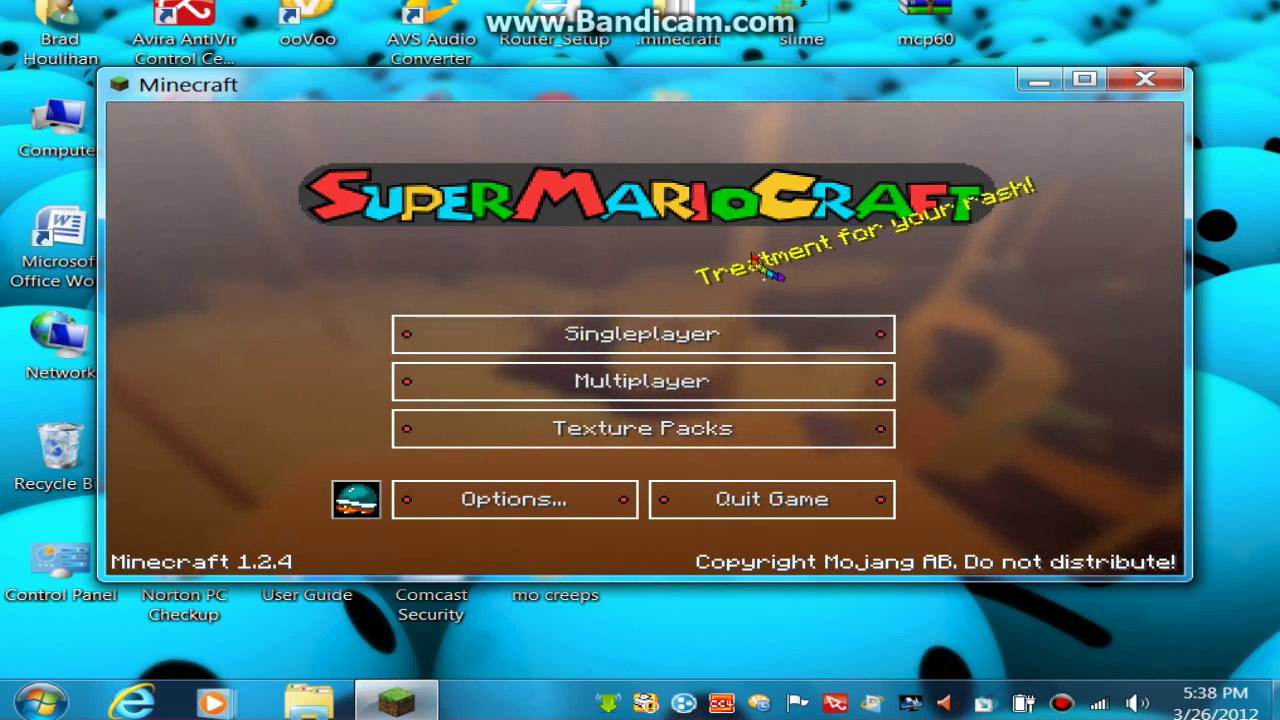
- Create a singleplayer world named New World in Creative game mode
{"action": "left_click", "coordinate": [740, 334]}
{"action": "left_click", "coordinate": [830, 490]}
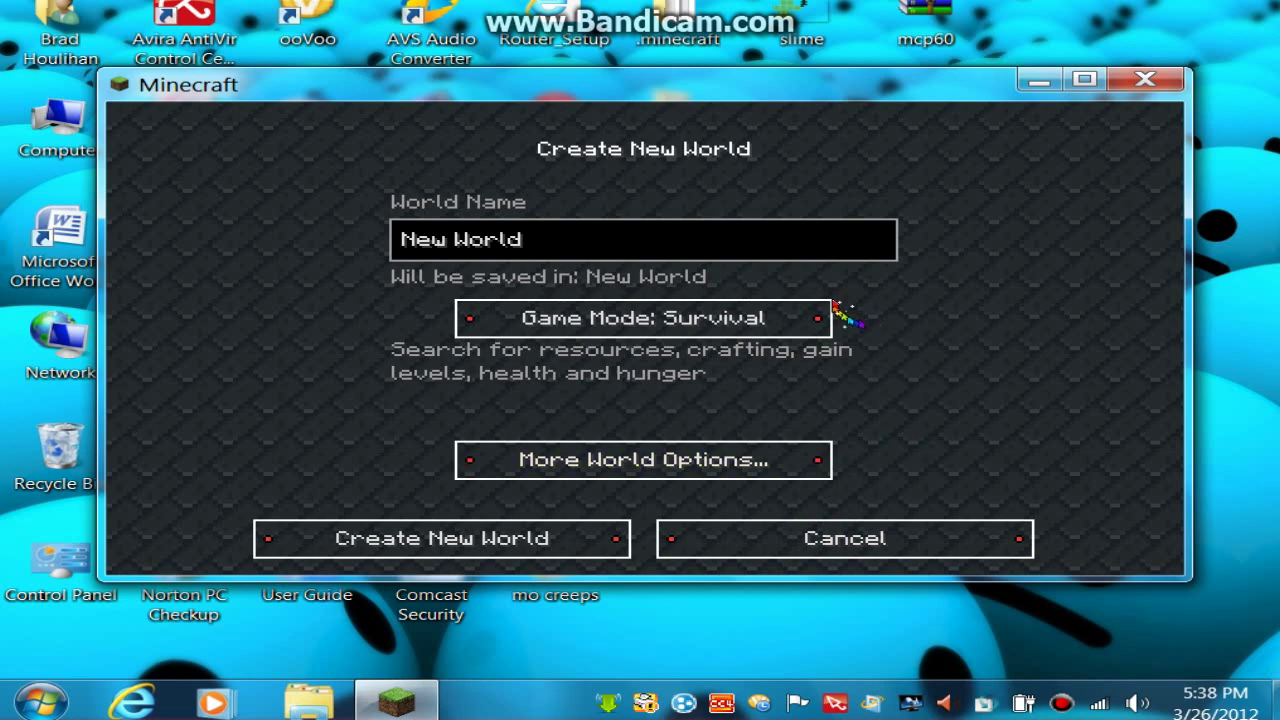
{"action": "left_click", "coordinate": [752, 316]}
{"action": "left_click", "coordinate": [757, 320]}
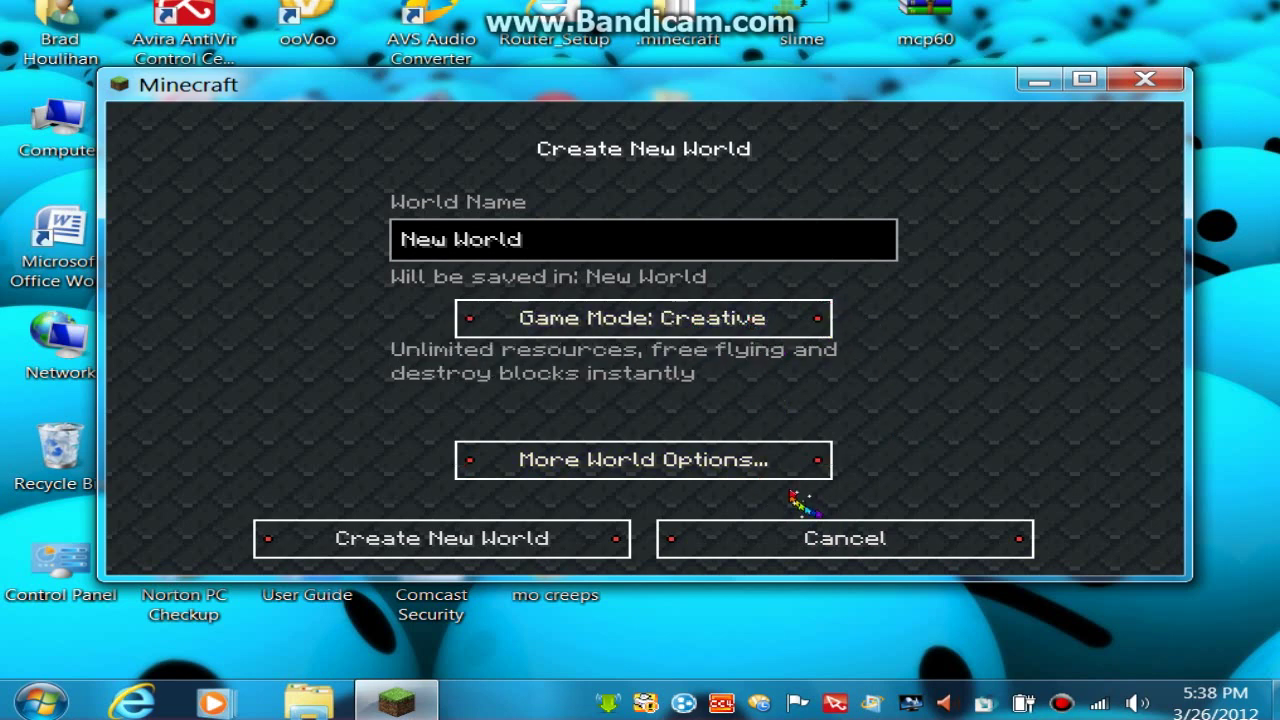
{"action": "left_click", "coordinate": [562, 540]}
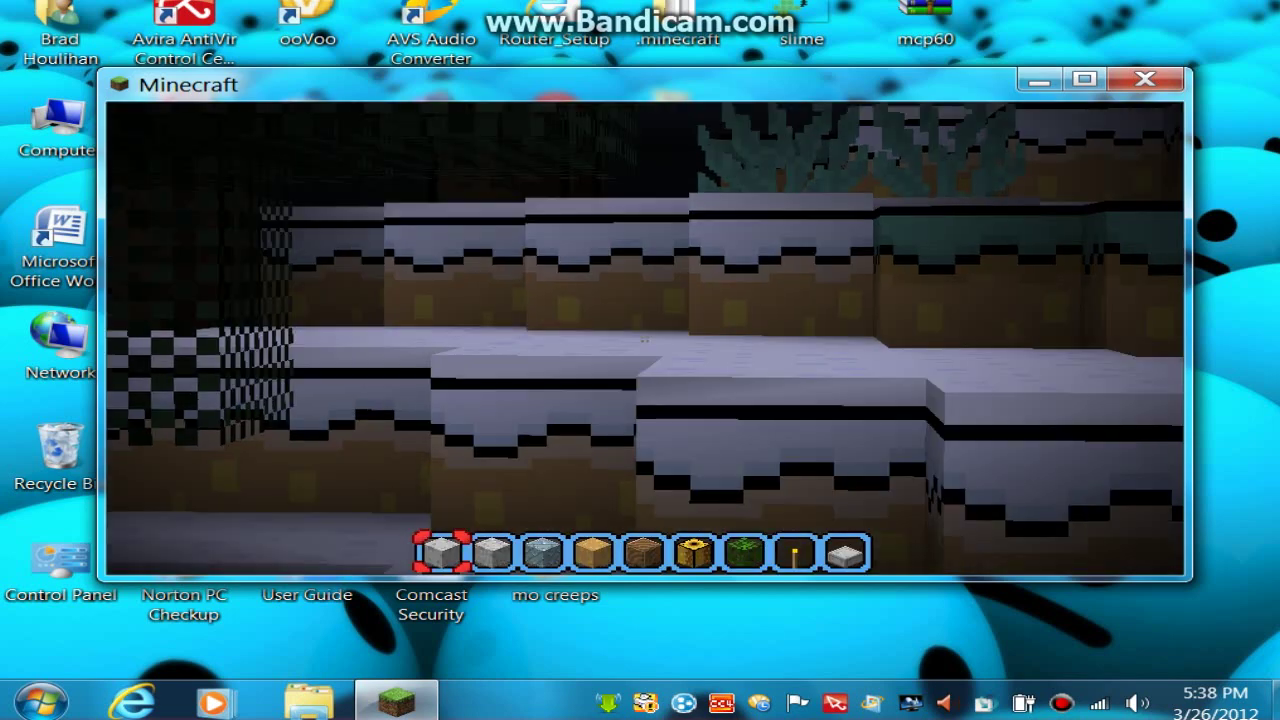
- Set the video graphics to Fast and turn smooth lighting off
{"action": "key", "text": "Escape"}
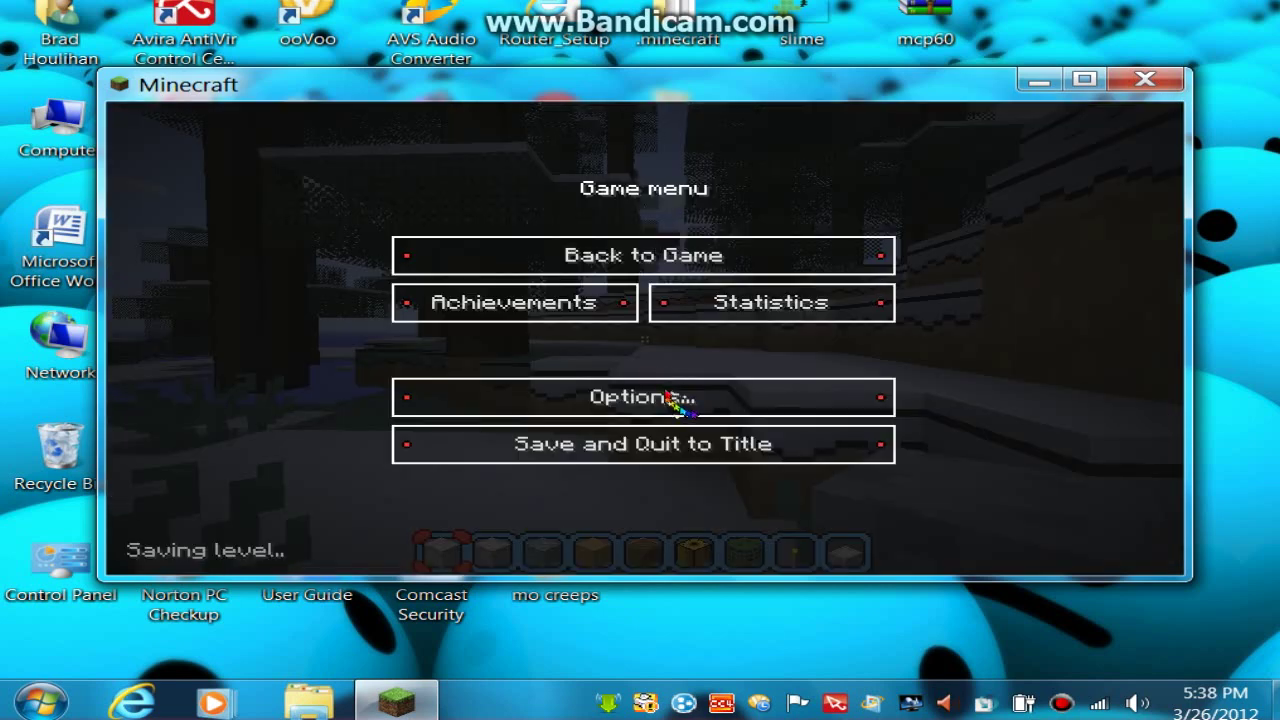
{"action": "left_click", "coordinate": [610, 385]}
{"action": "left_click", "coordinate": [610, 377]}
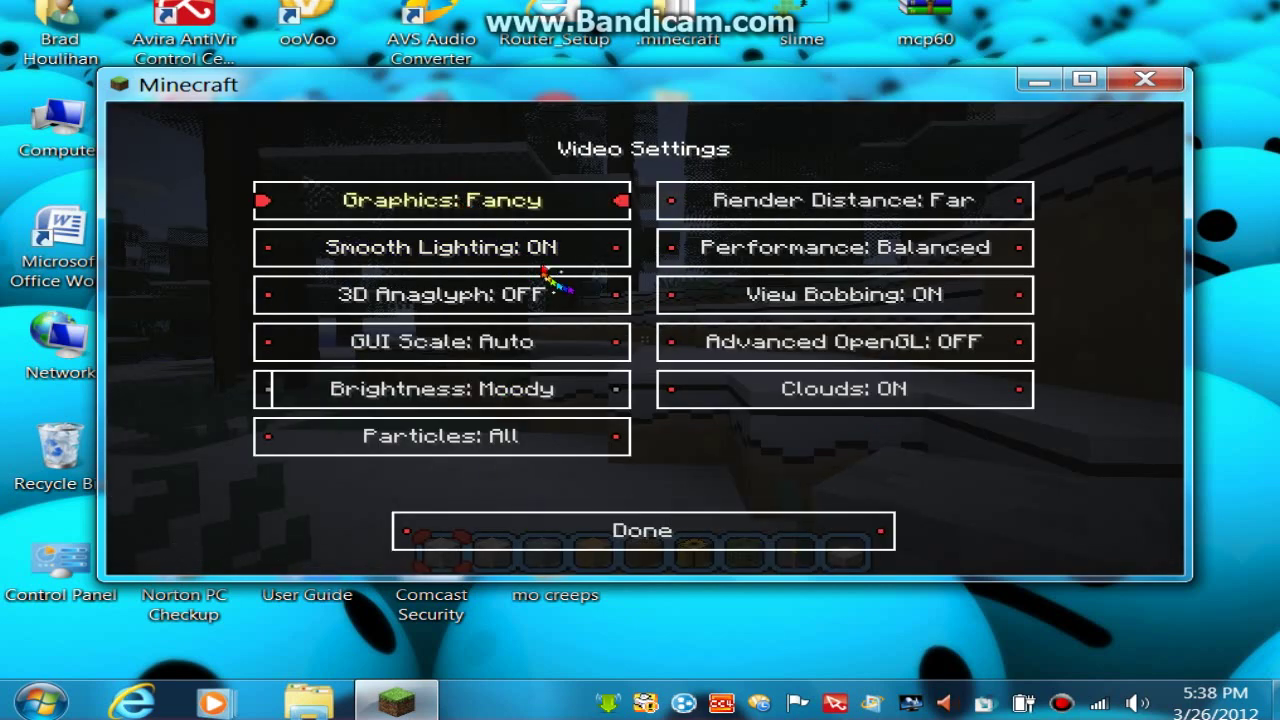
{"action": "left_click", "coordinate": [577, 250]}
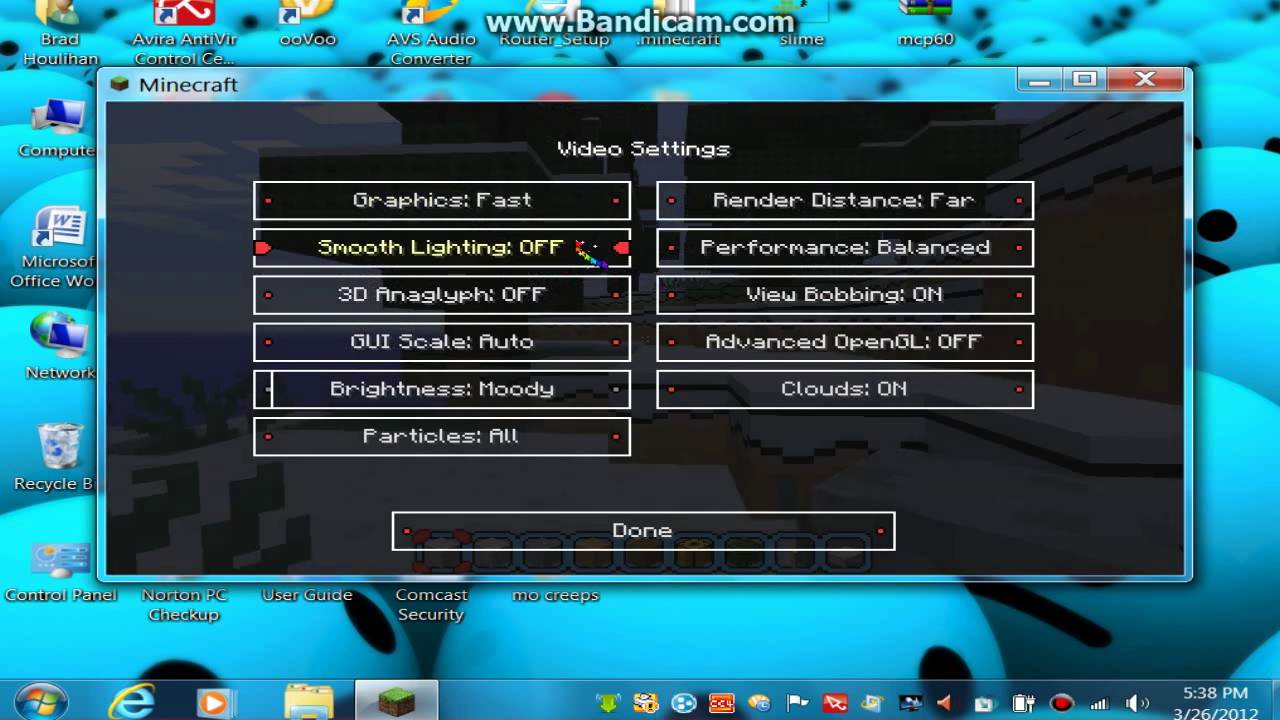
{"action": "left_click", "coordinate": [581, 250]}
{"action": "left_click", "coordinate": [577, 250]}
- Set performance to Max FPS, view bobbing off, render distance Normal and Advanced OpenGL on, and return to the game menu
{"action": "left_click", "coordinate": [934, 249]}
{"action": "left_click", "coordinate": [940, 249]}
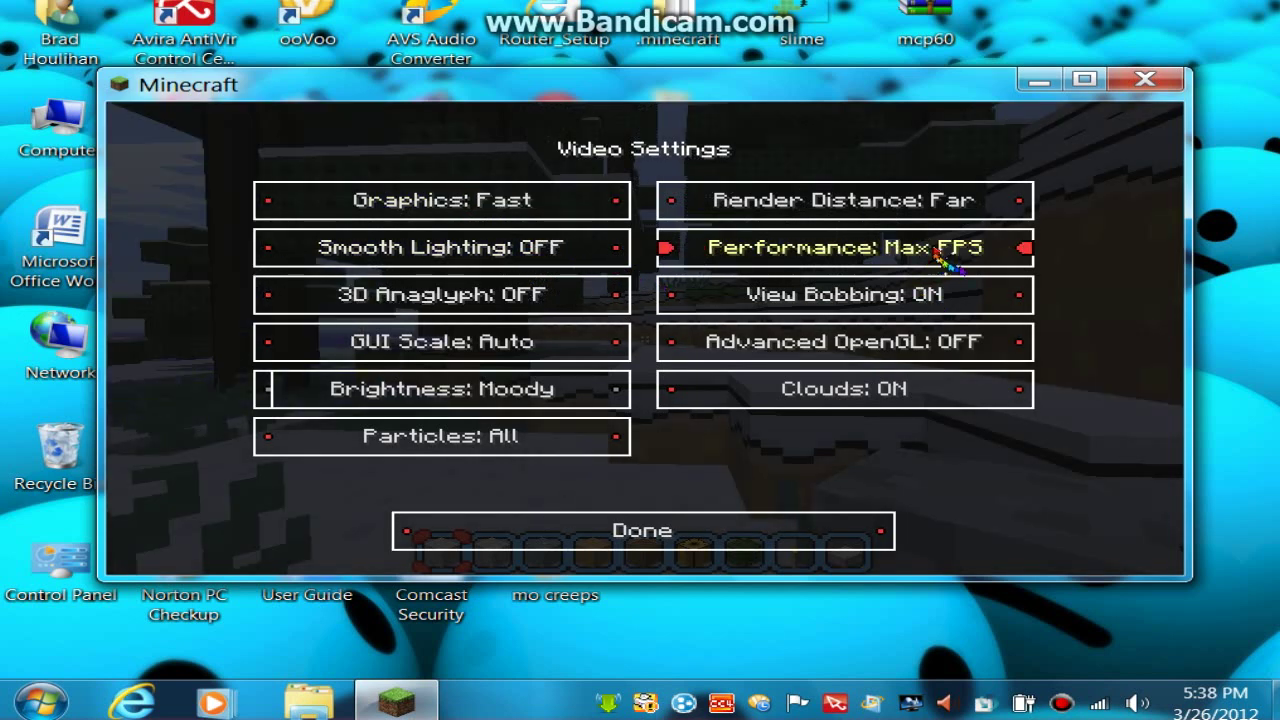
{"action": "left_click", "coordinate": [972, 292]}
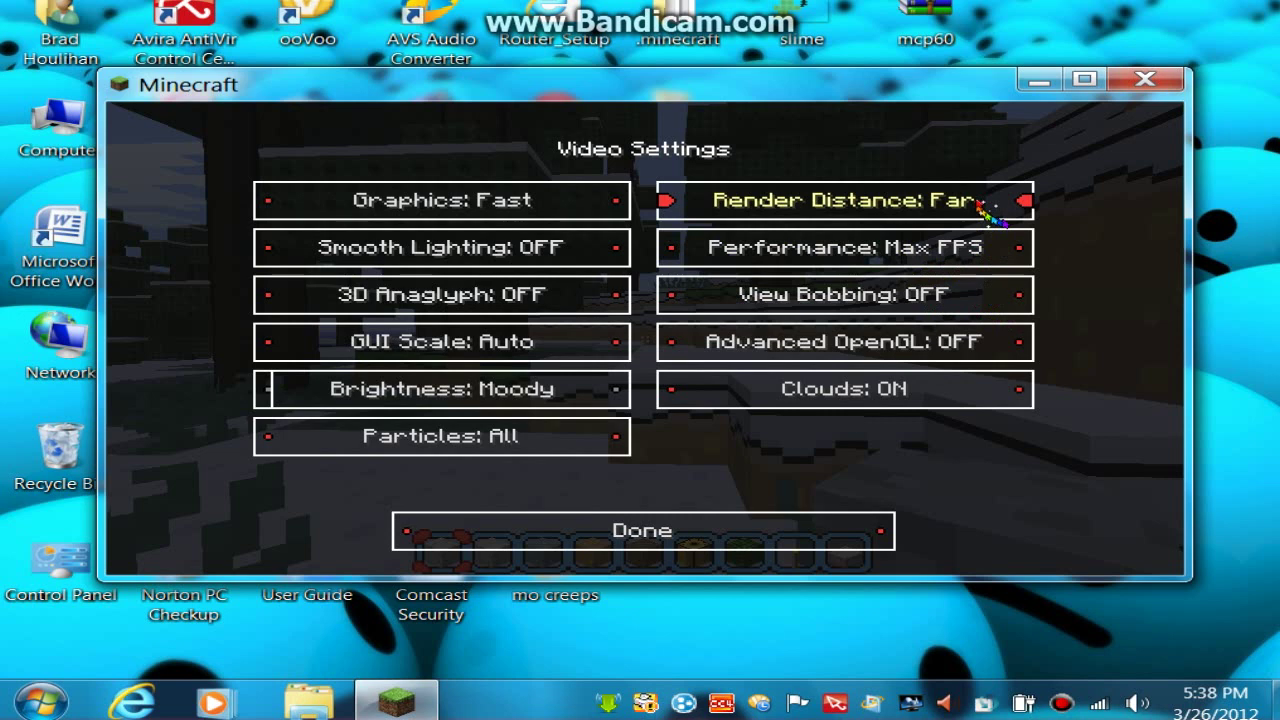
{"action": "left_click", "coordinate": [986, 206]}
{"action": "left_click", "coordinate": [972, 349]}
{"action": "left_click", "coordinate": [972, 349]}
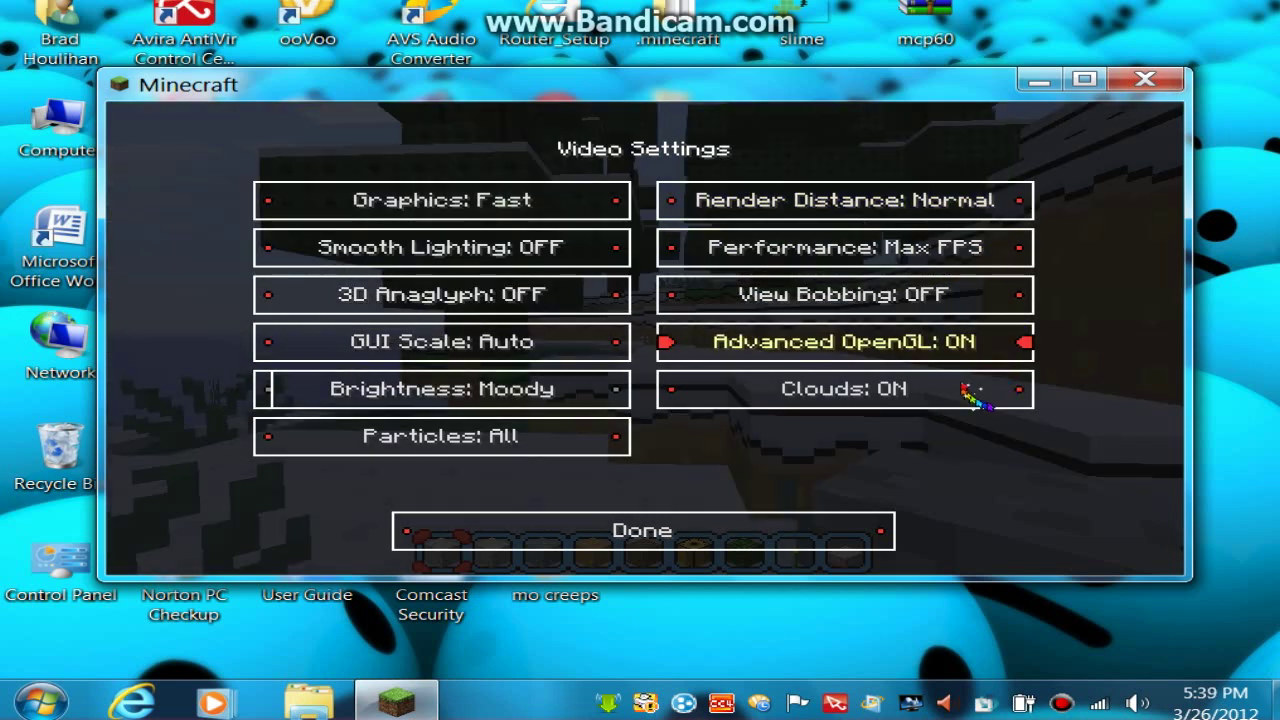
{"action": "left_click", "coordinate": [772, 540]}
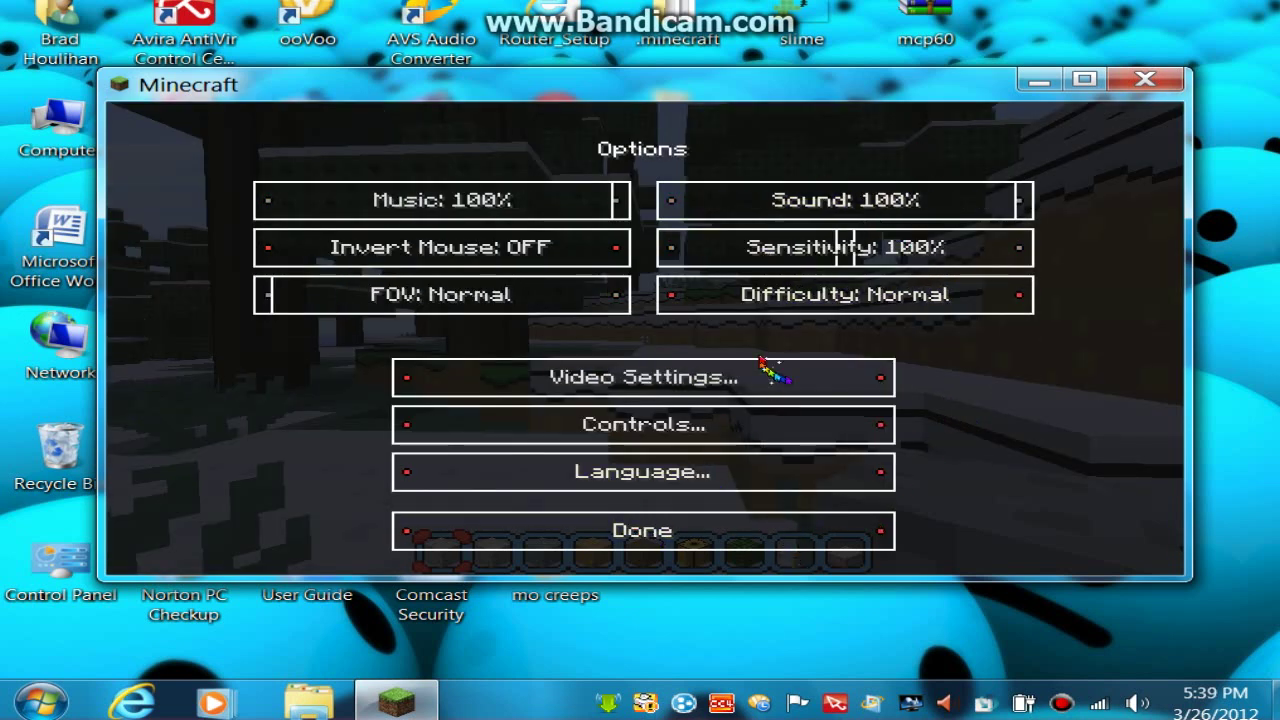
{"action": "left_click", "coordinate": [746, 528]}
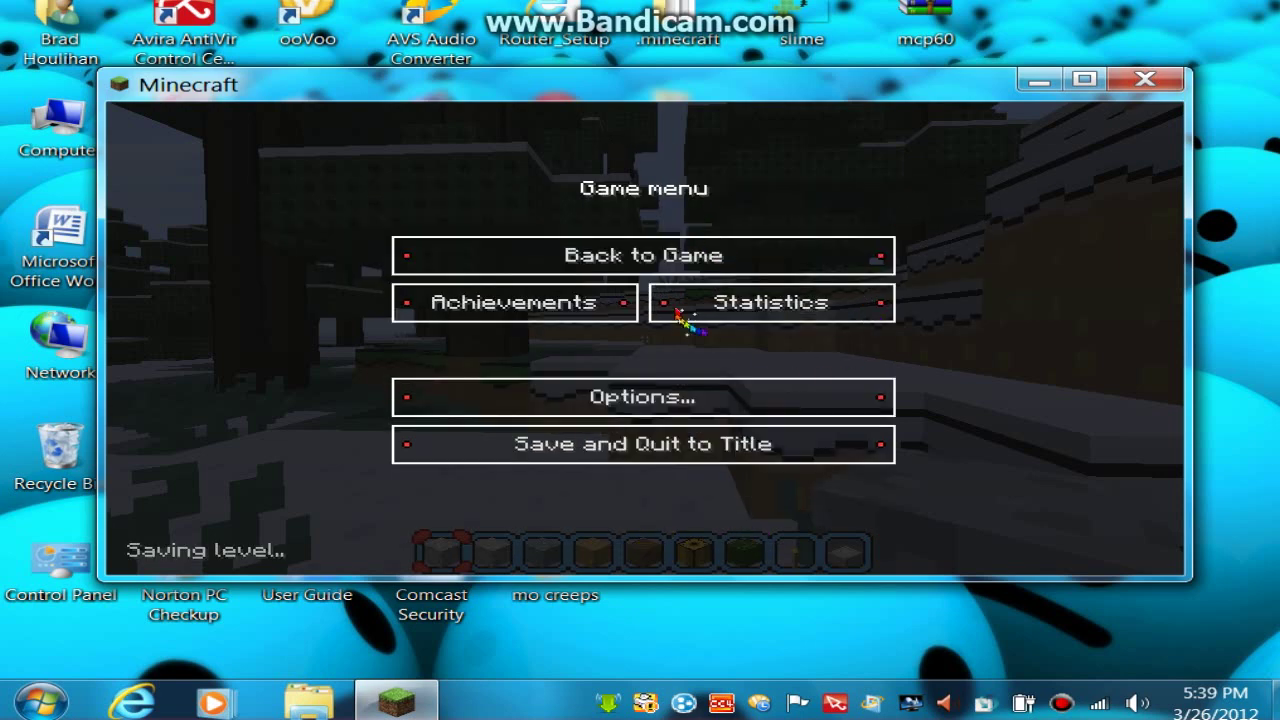
- Lower the game's sound volume to 23% and resume play
{"action": "left_click", "coordinate": [805, 400]}
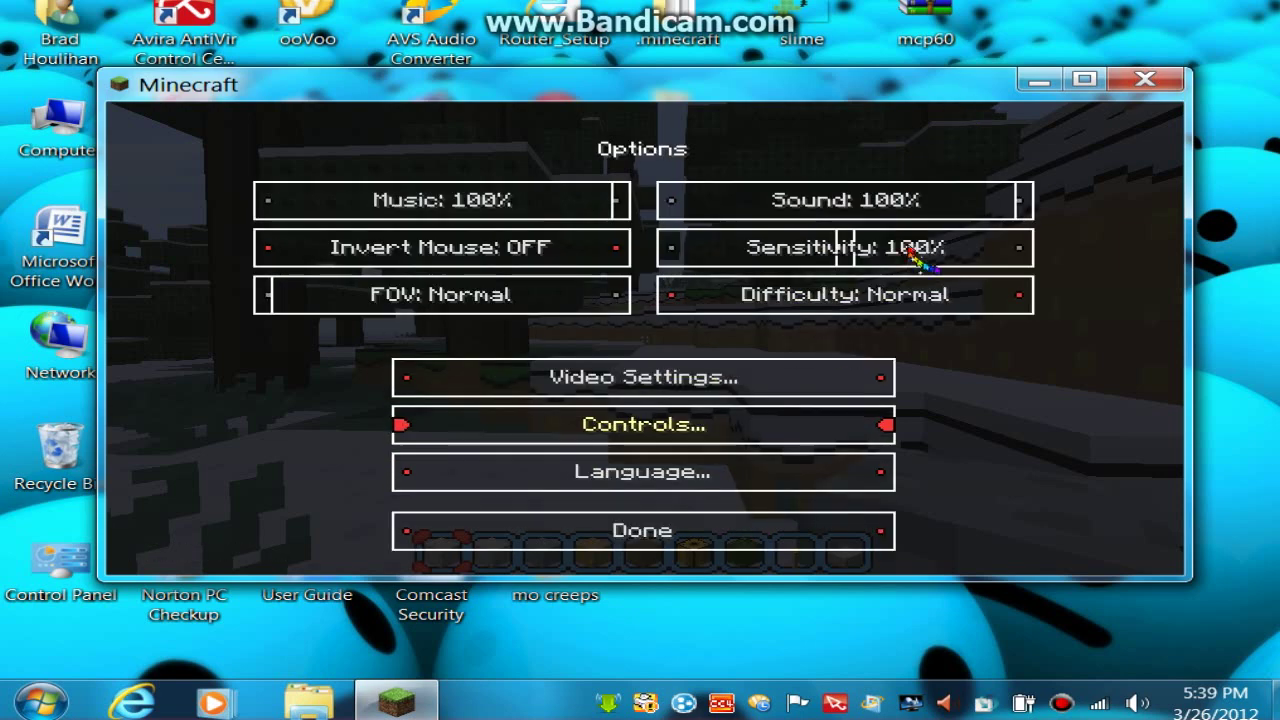
{"action": "left_click_drag", "start_coordinate": [848, 212], "coordinate": [746, 208]}
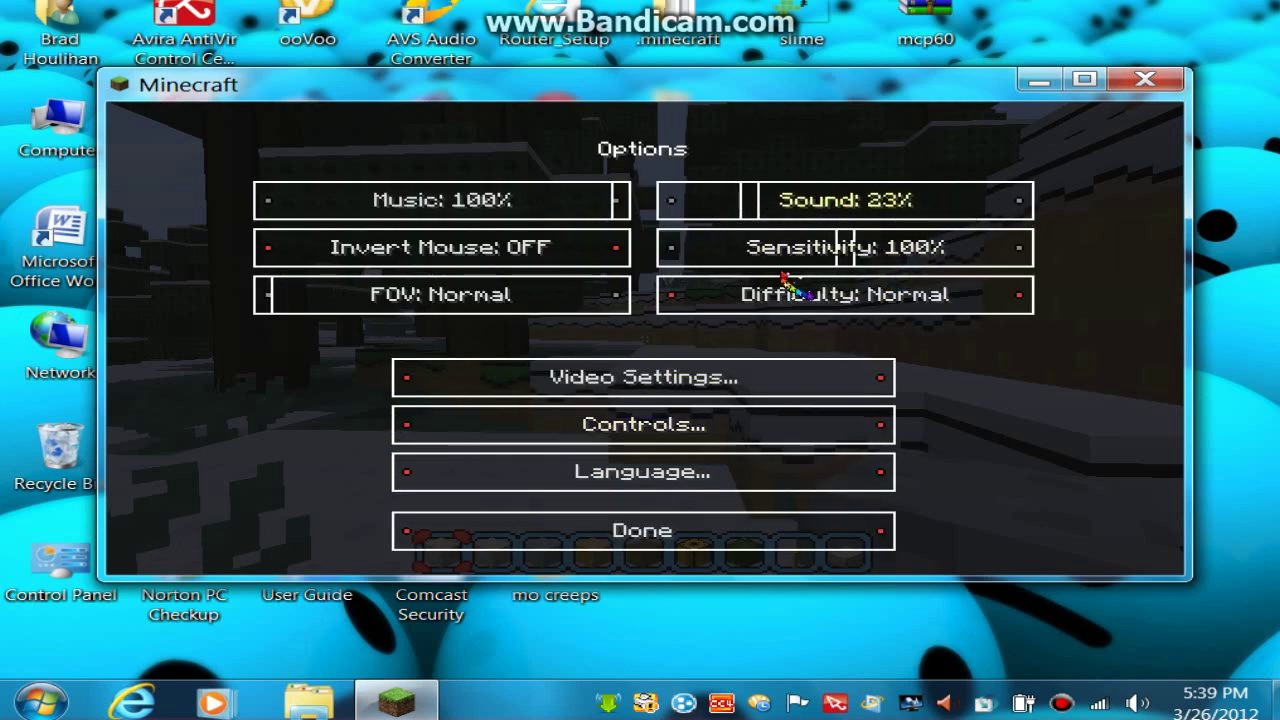
{"action": "key", "text": "Escape"}
- Look through the creative item selection down to the spawn eggs and tools to examine the pack's item textures
{"action": "key", "text": "e"}
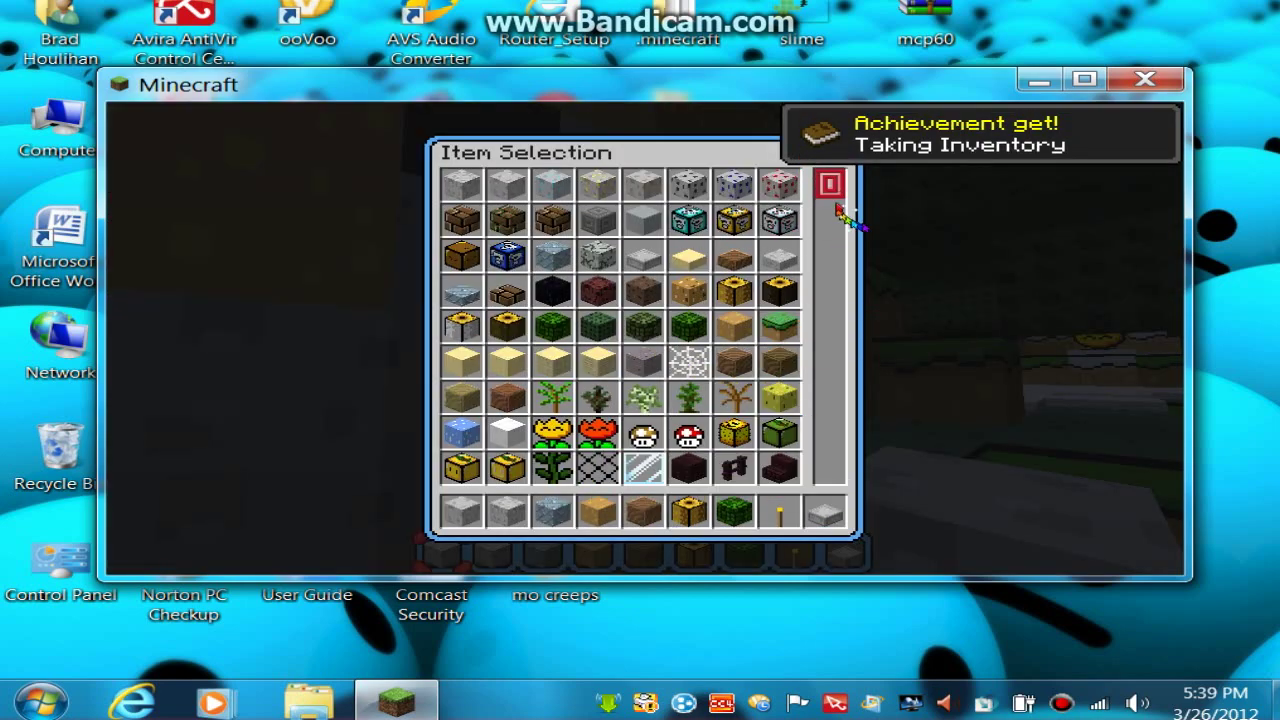
{"action": "left_click_drag", "start_coordinate": [846, 190], "coordinate": [874, 488]}
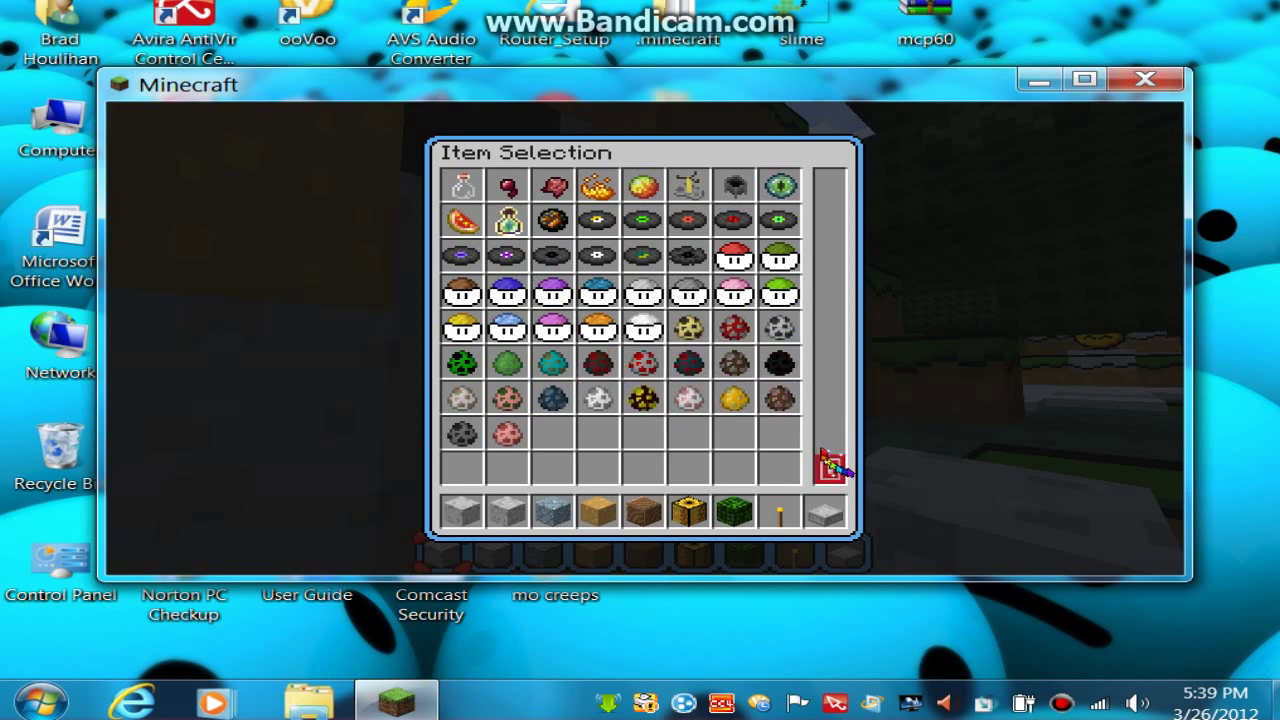
{"action": "left_click_drag", "start_coordinate": [834, 478], "coordinate": [812, 314]}
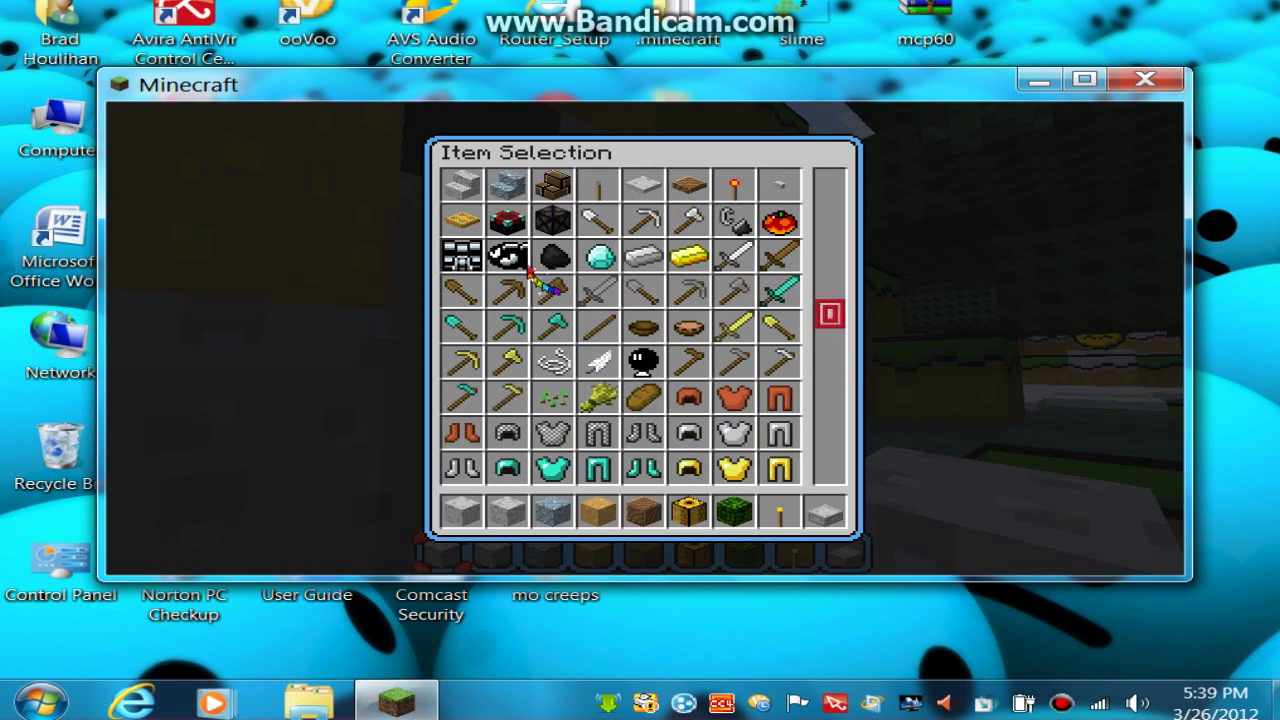
{"action": "key", "text": "e"}
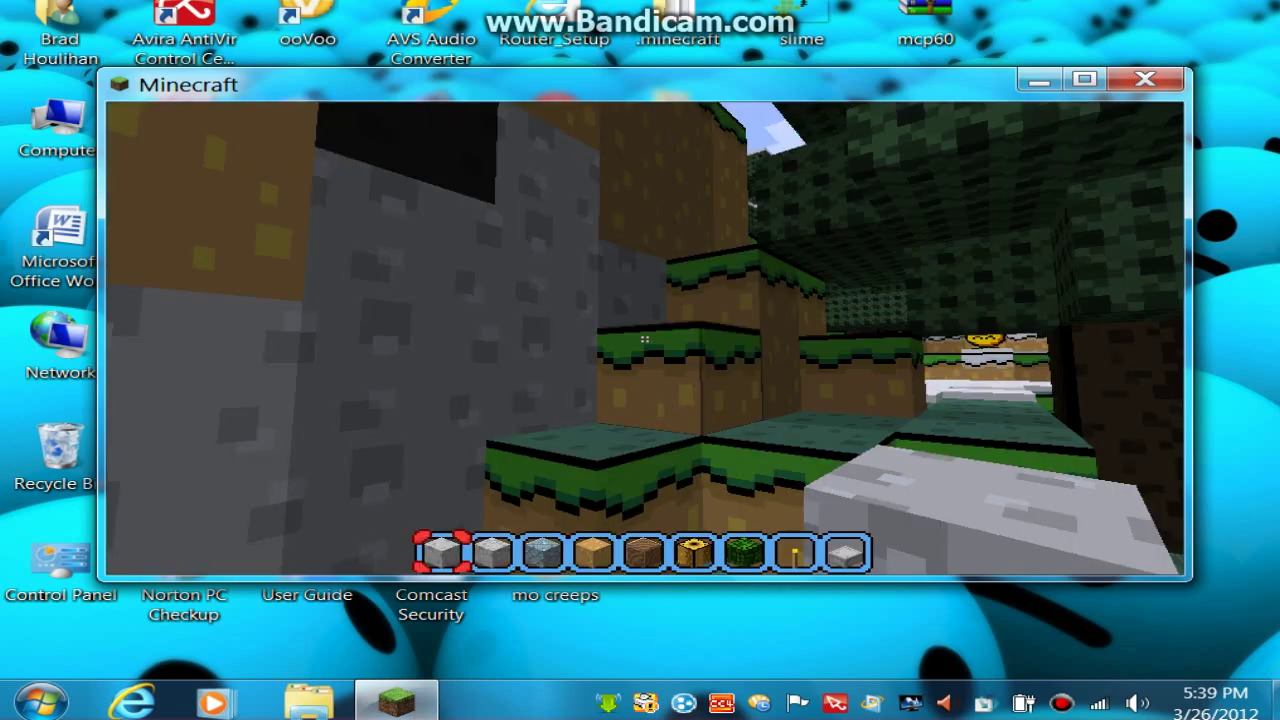
- Explore the coast, sandy slopes and snowy forest, checking the block textures in the world and the item selection
{"action": "key", "text": "w"}
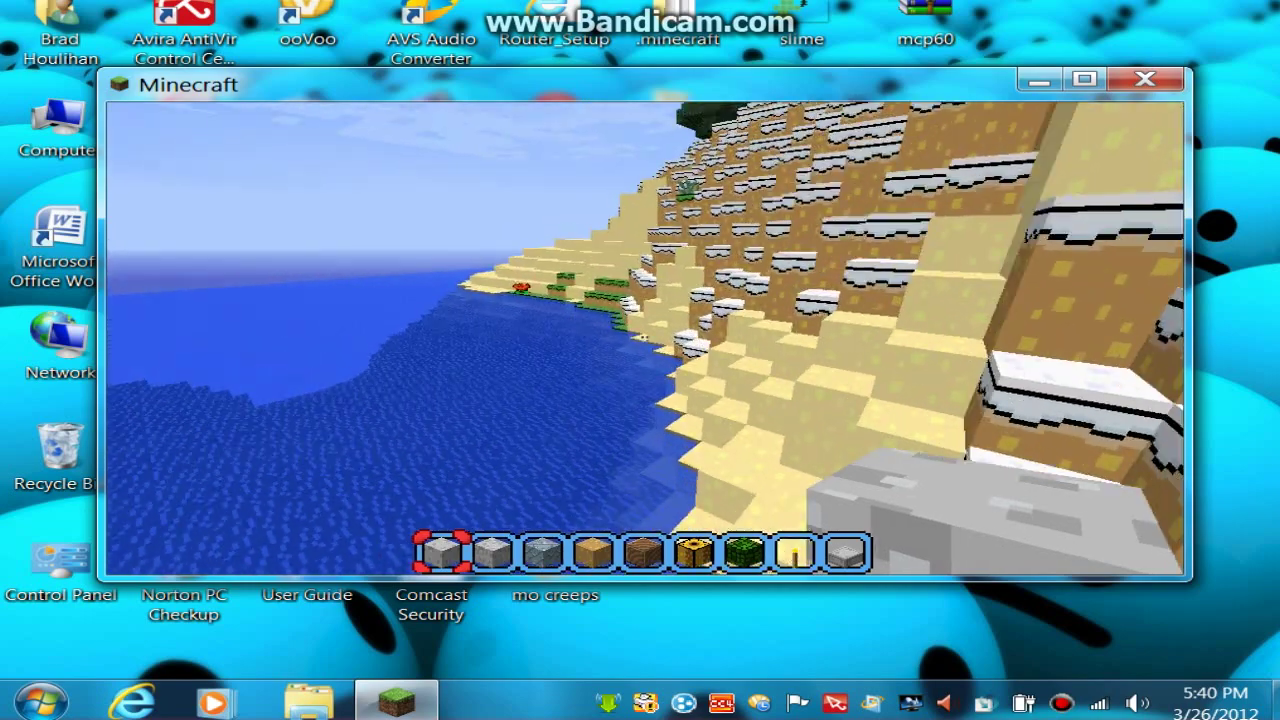
{"action": "key", "text": "w"}
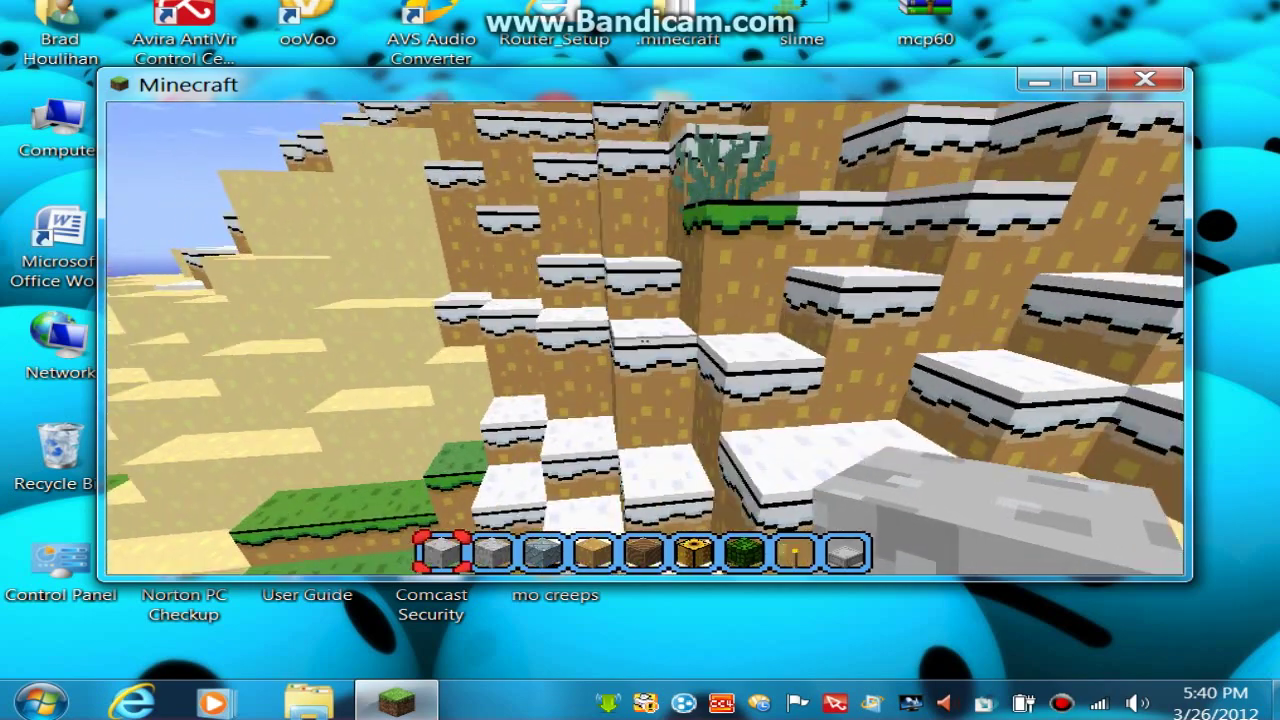
{"action": "key", "text": "w"}
{"action": "key", "text": "e"}
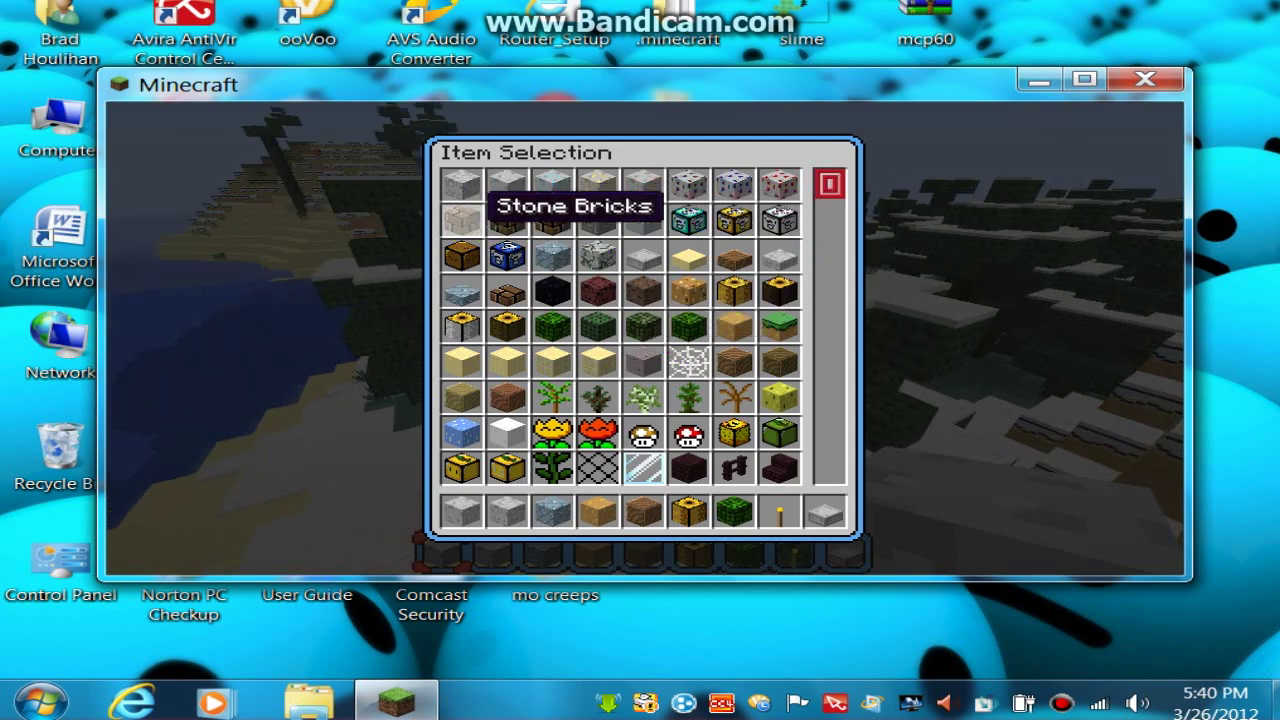
{"action": "key", "text": "e"}
{"action": "key", "text": "e"}
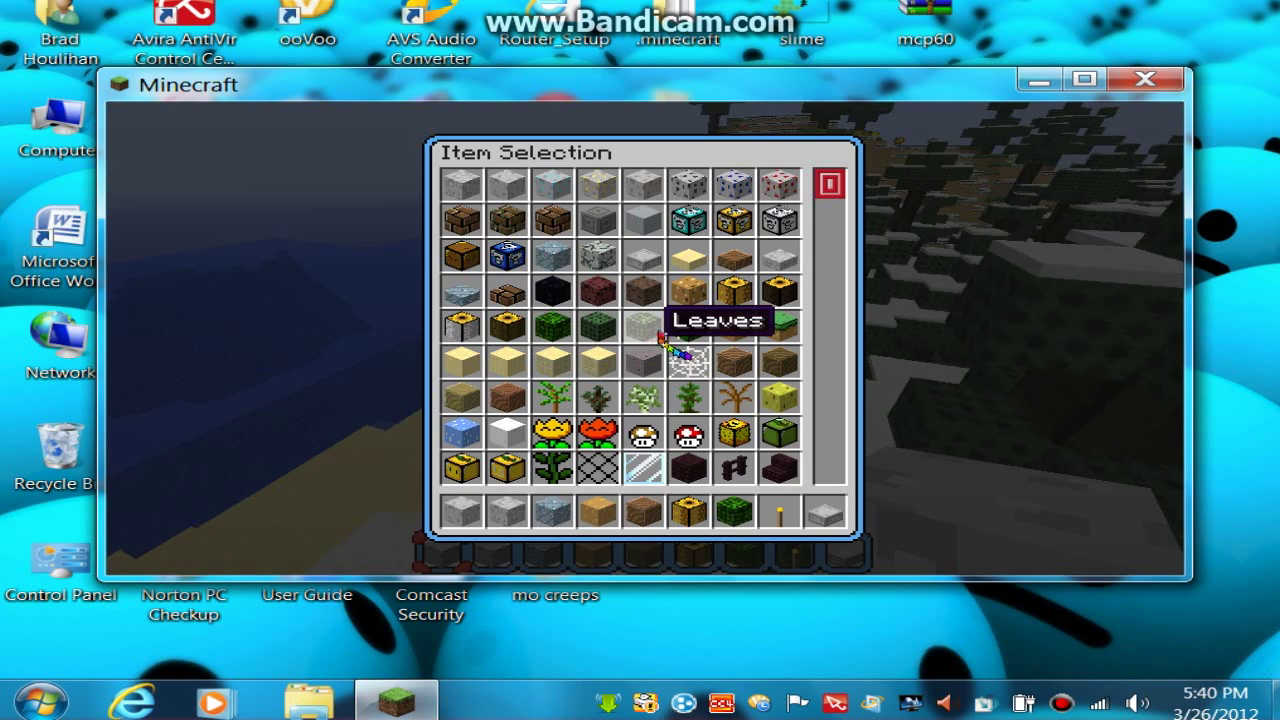
{"action": "key", "text": "e"}
{"action": "key", "text": "e"}
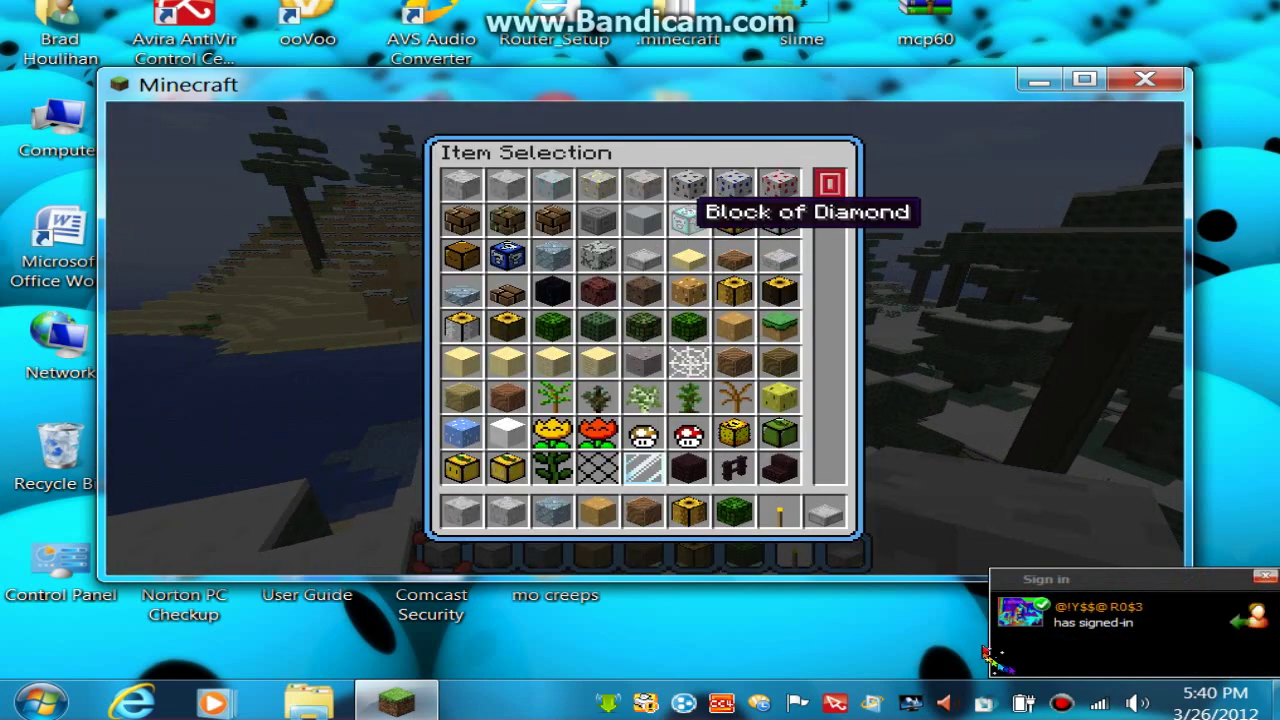
{"action": "key", "text": "e"}
{"action": "key", "text": "w"}
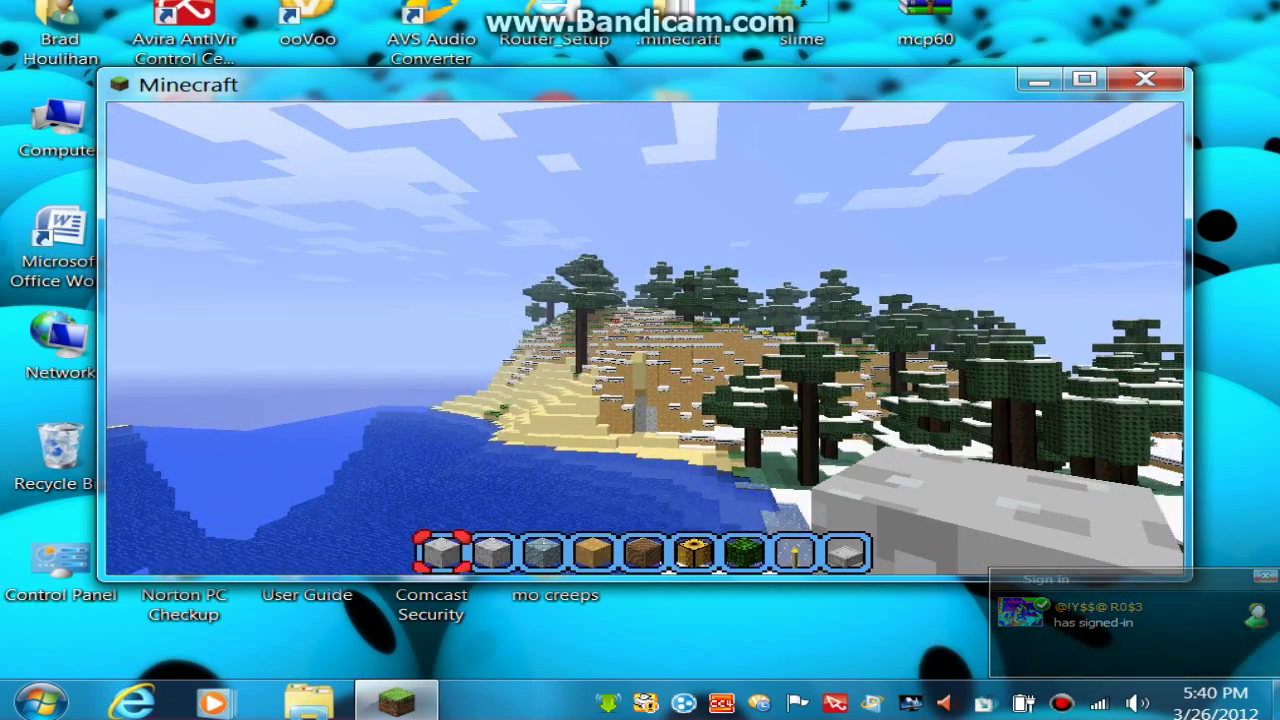
{"action": "key", "text": "w"}
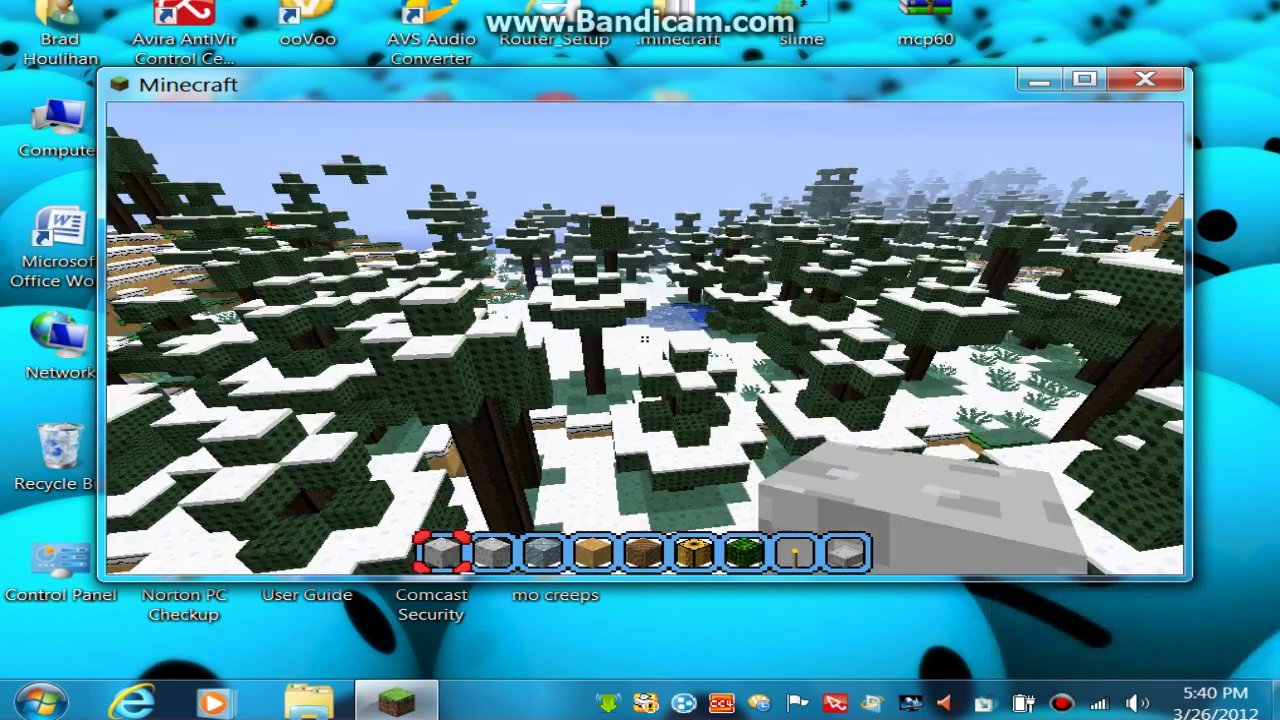
- Cross the snowy forest and climb to the pumpkin and yellow flowers to examine their textures
{"action": "key", "text": "w"}
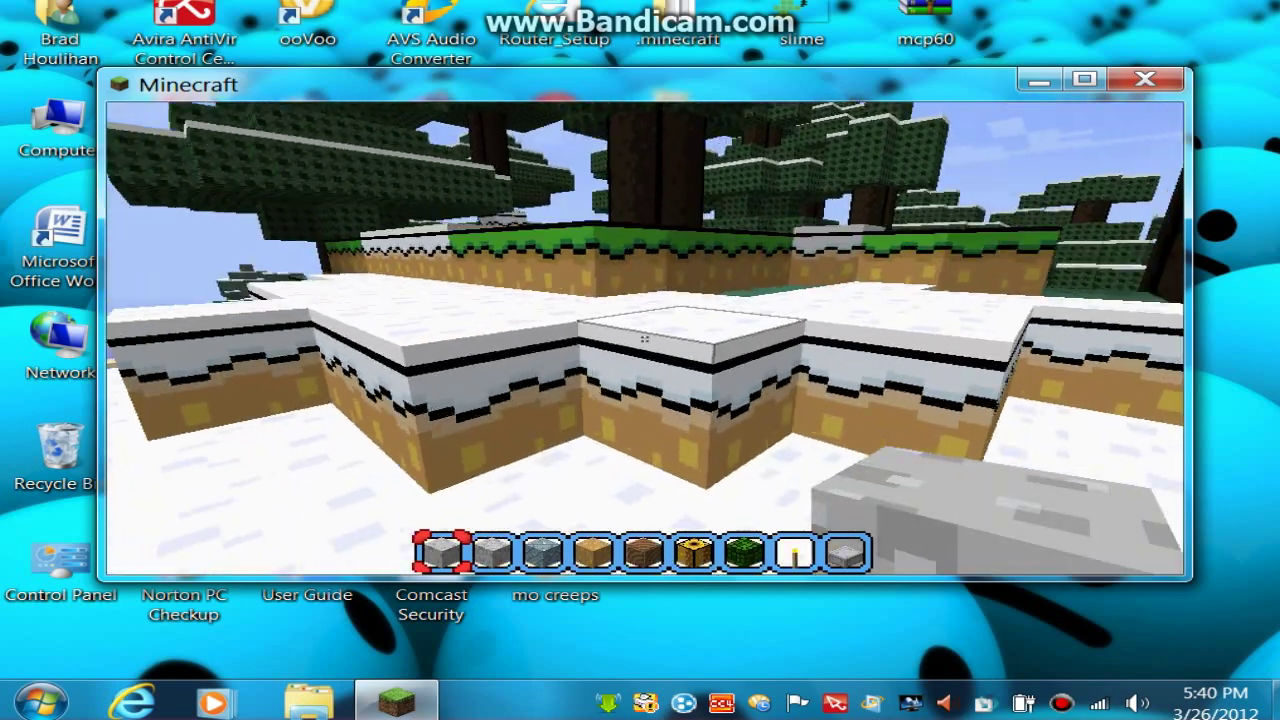
{"action": "key", "text": "w"}
{"action": "key", "text": "space"}
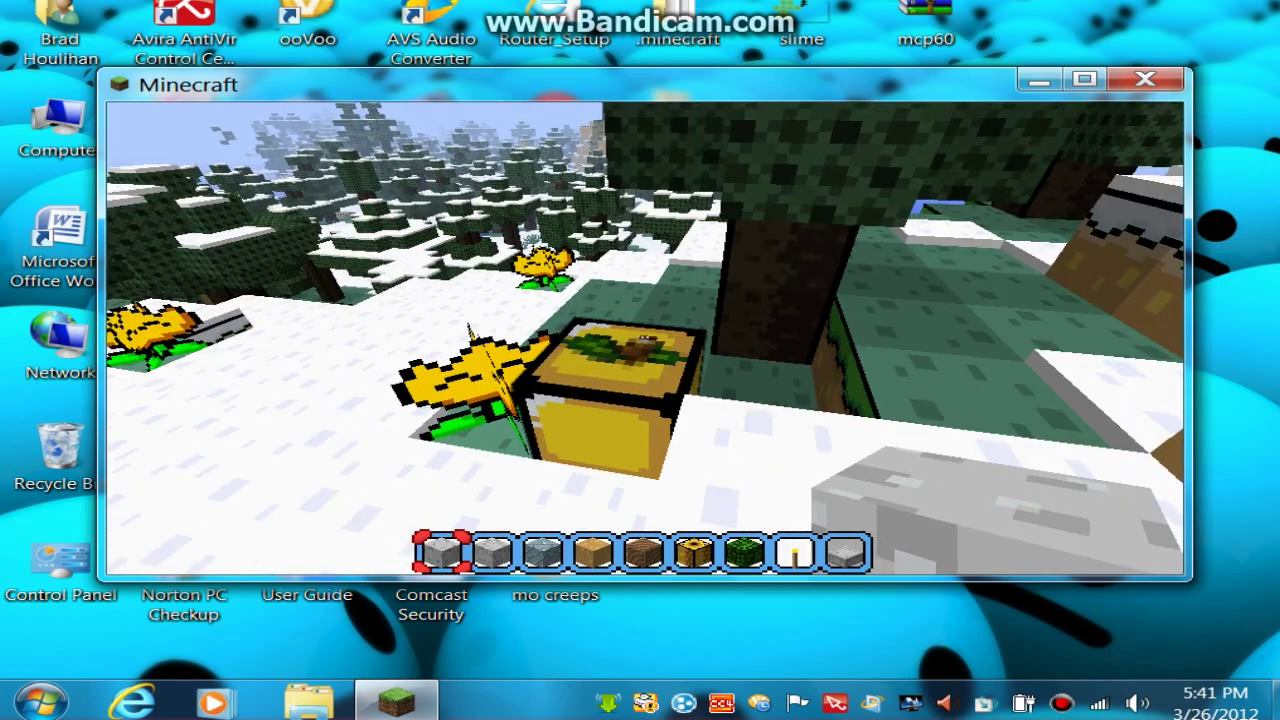
{"action": "key", "text": "w"}
{"action": "key", "text": "w"}
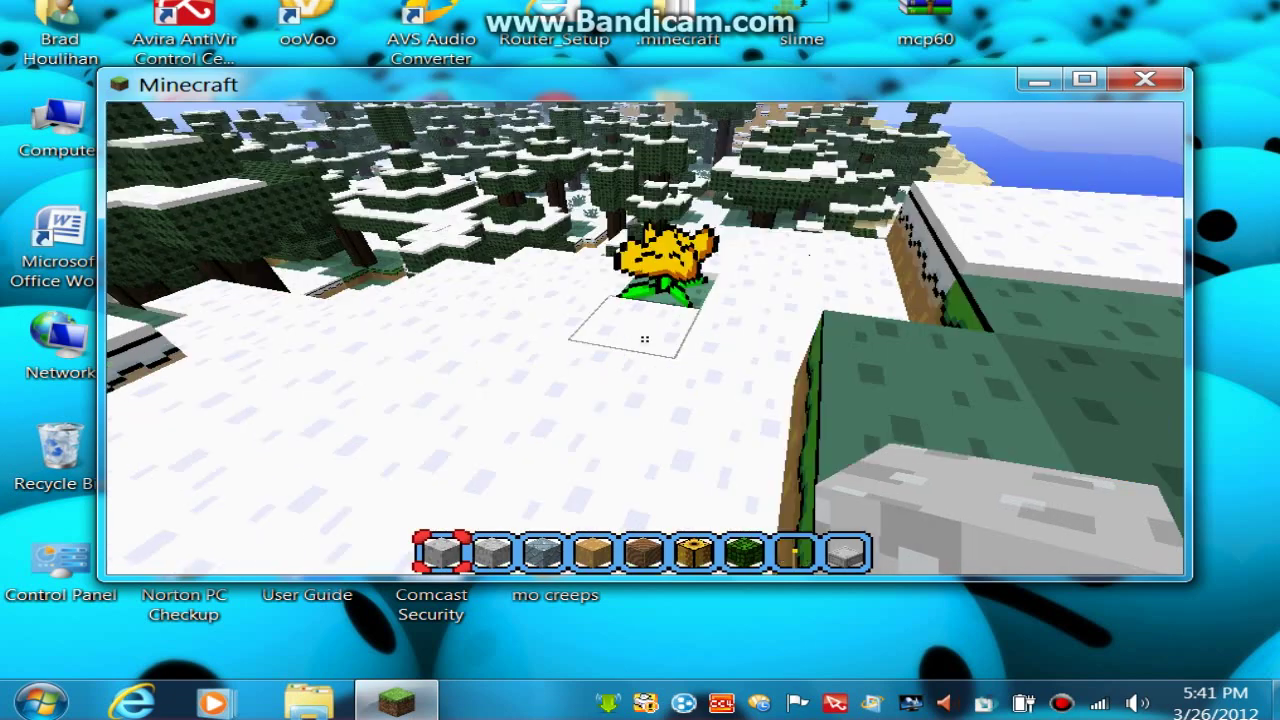
- Dig a shaft down from the snowy surface through the dirt, stone and gravel layers
{"action": "left_click", "coordinate": [644, 340]}
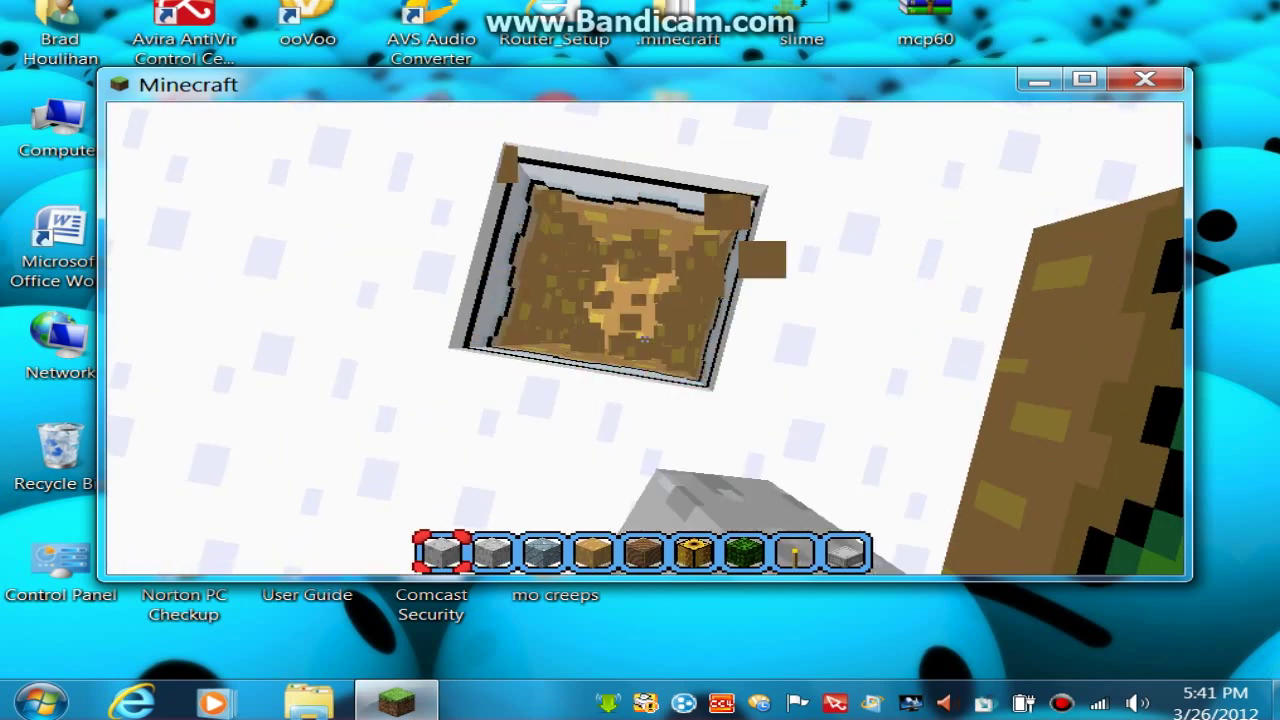
{"action": "left_click", "coordinate": [644, 340]}
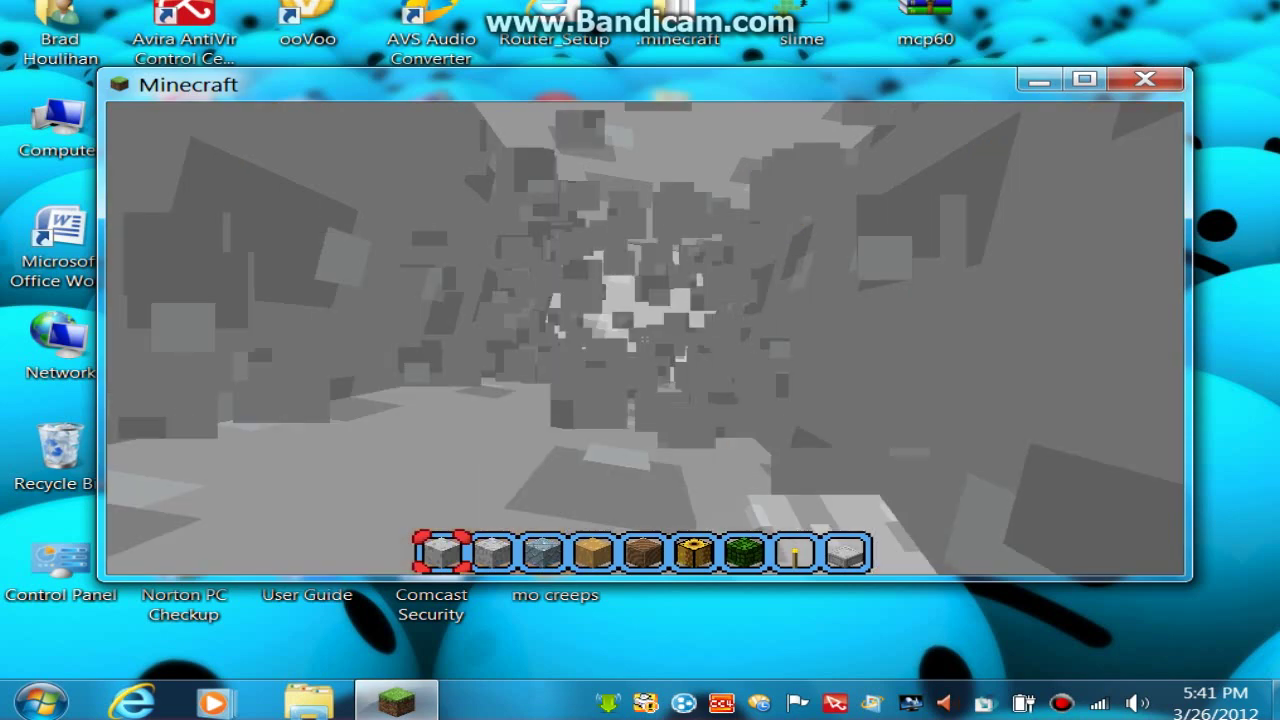
{"action": "left_click", "coordinate": [644, 340]}
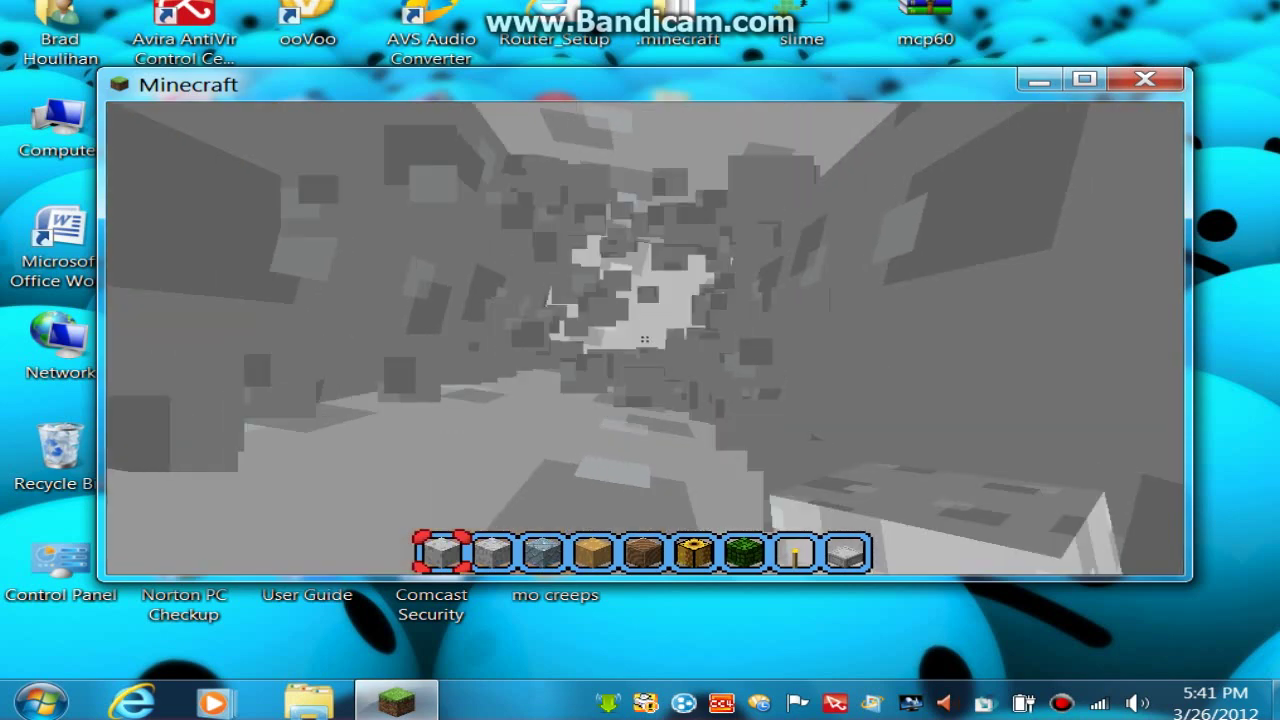
{"action": "left_click", "coordinate": [644, 340]}
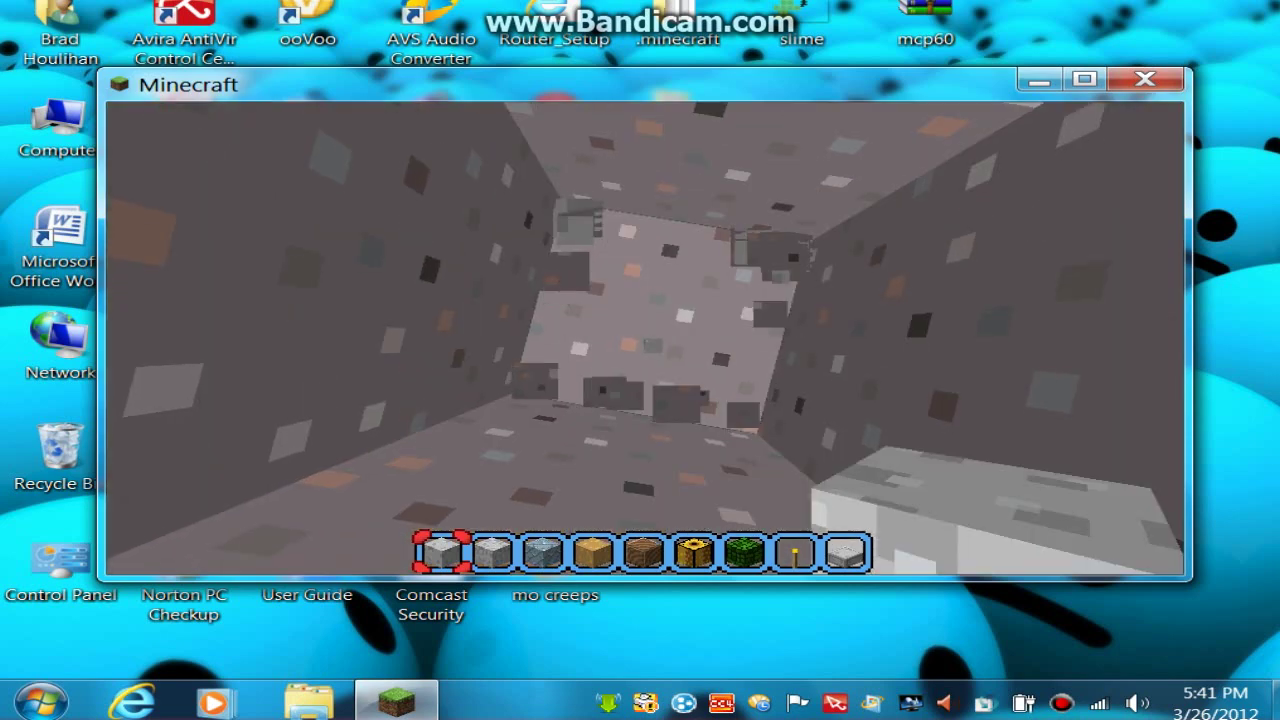
{"action": "left_click", "coordinate": [644, 340]}
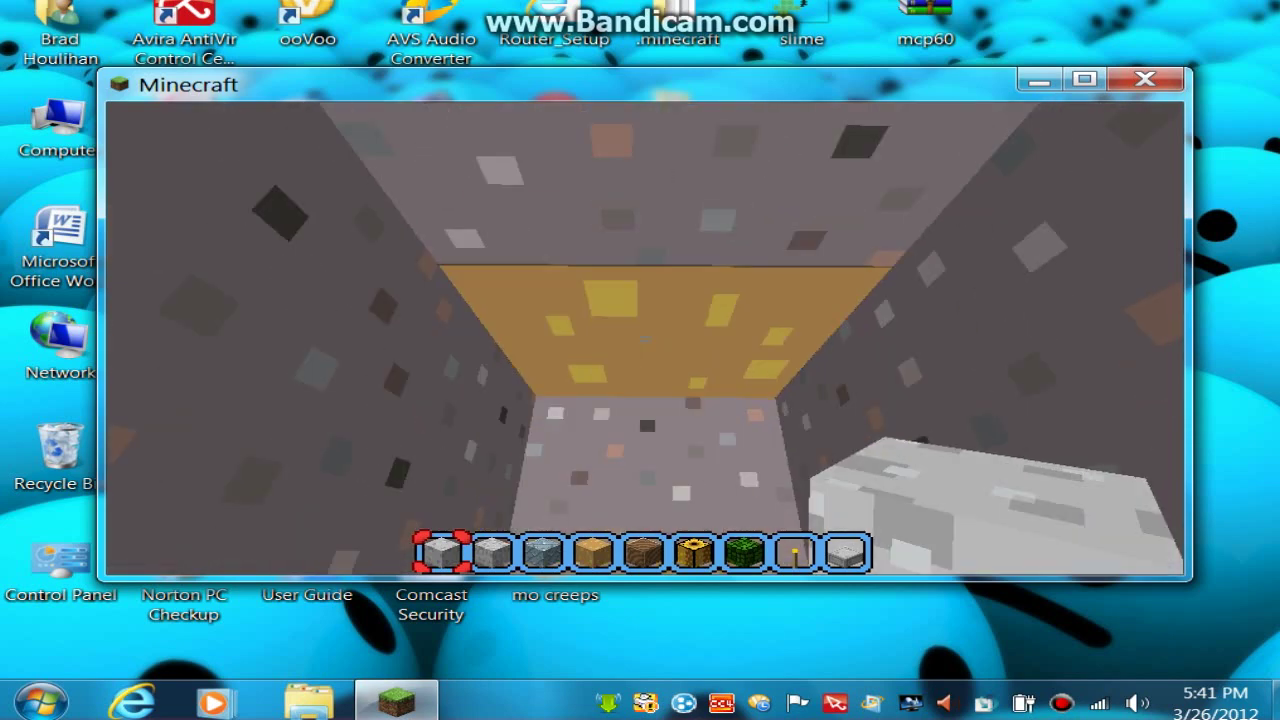
{"action": "left_click", "coordinate": [645, 338]}
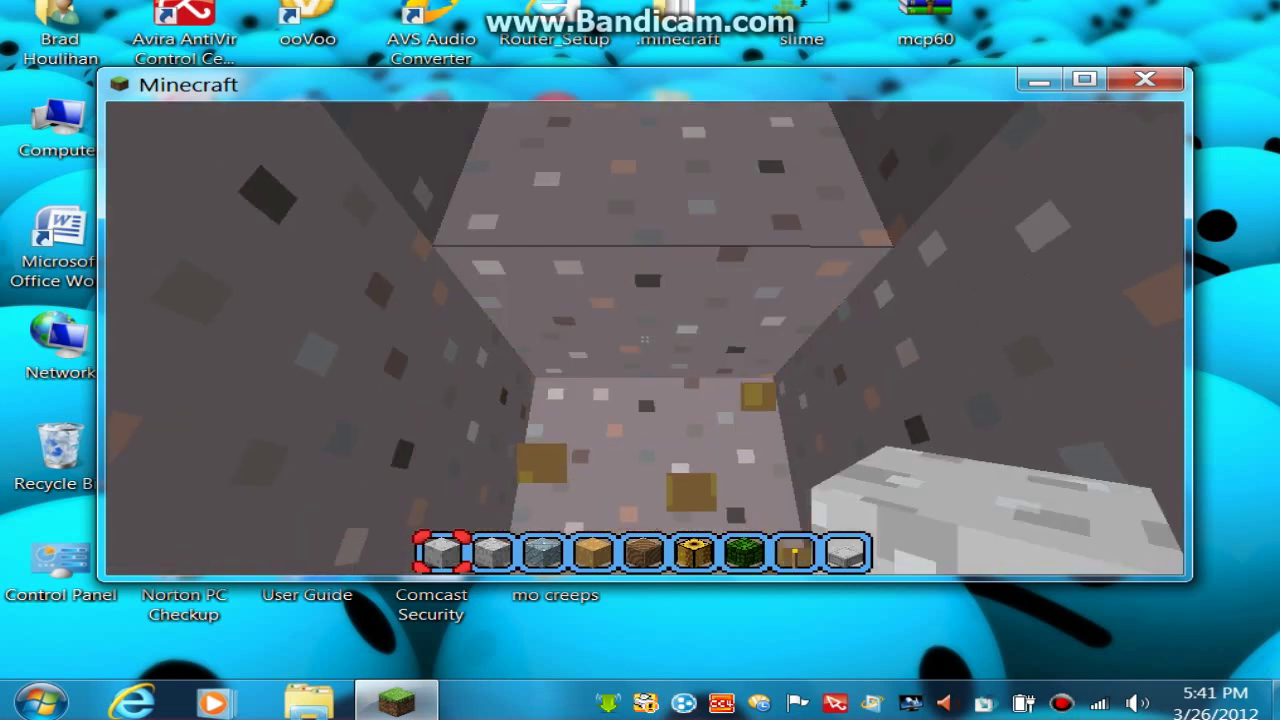
{"action": "left_click", "coordinate": [644, 340]}
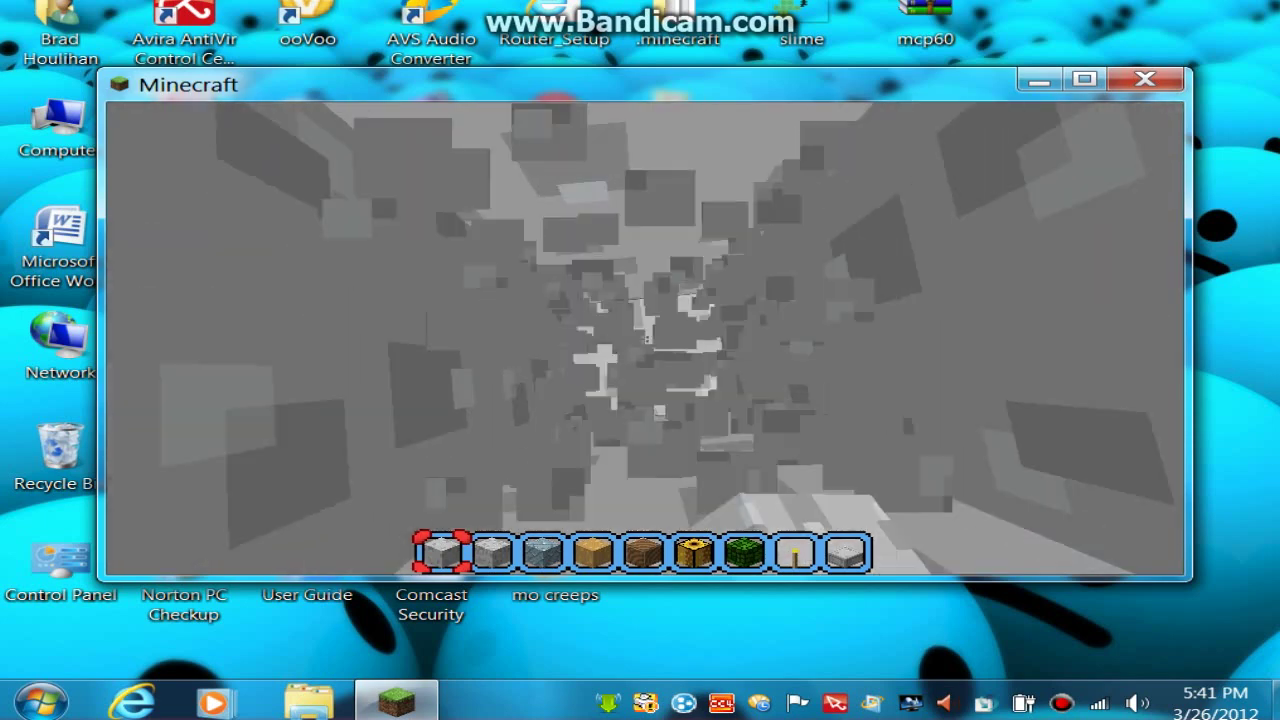
{"action": "left_click", "coordinate": [645, 339]}
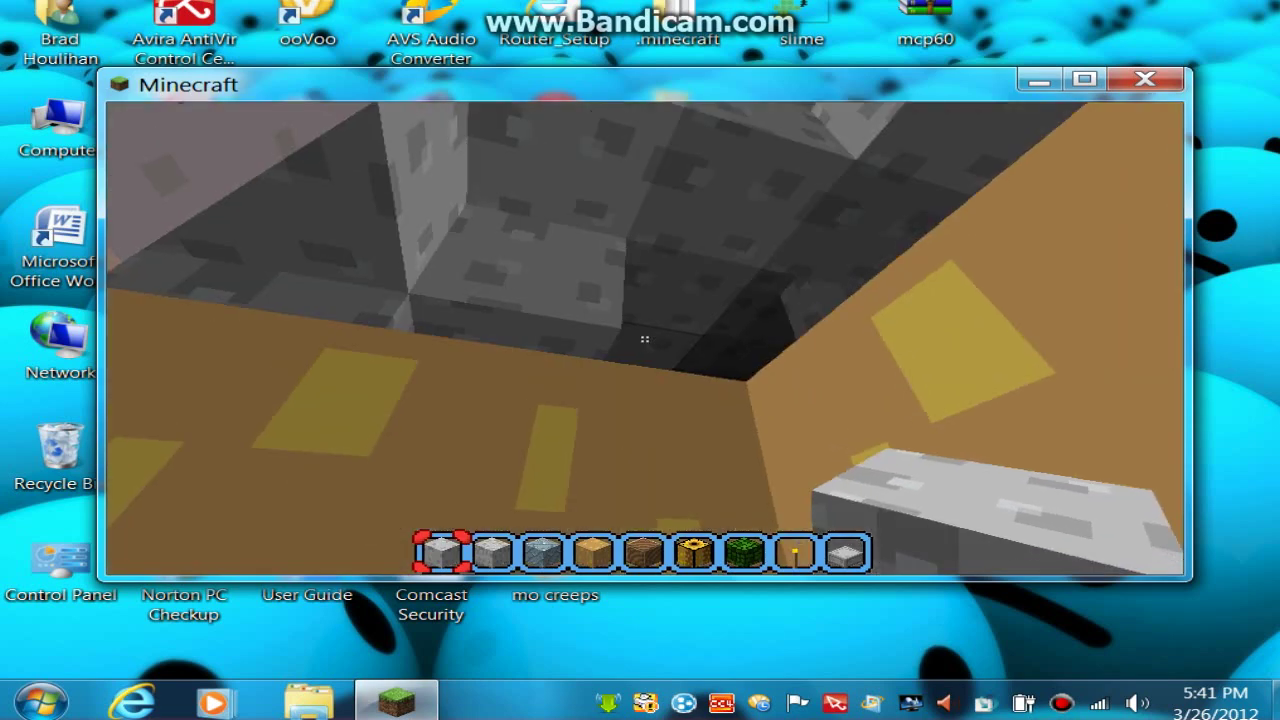
- Tunnel onward underground through the gravel and stone until breaking into the dark cavity beyond
{"action": "key", "text": "w"}
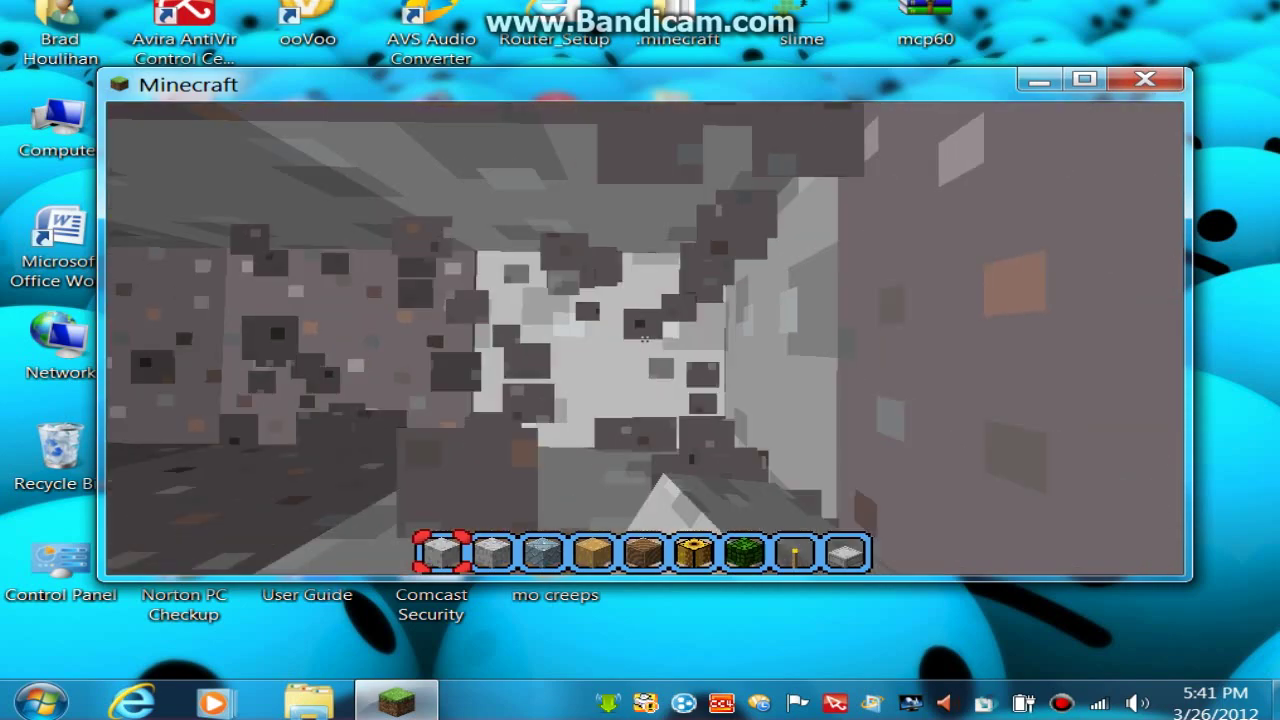
{"action": "left_click", "coordinate": [645, 339]}
{"action": "key", "text": "w"}
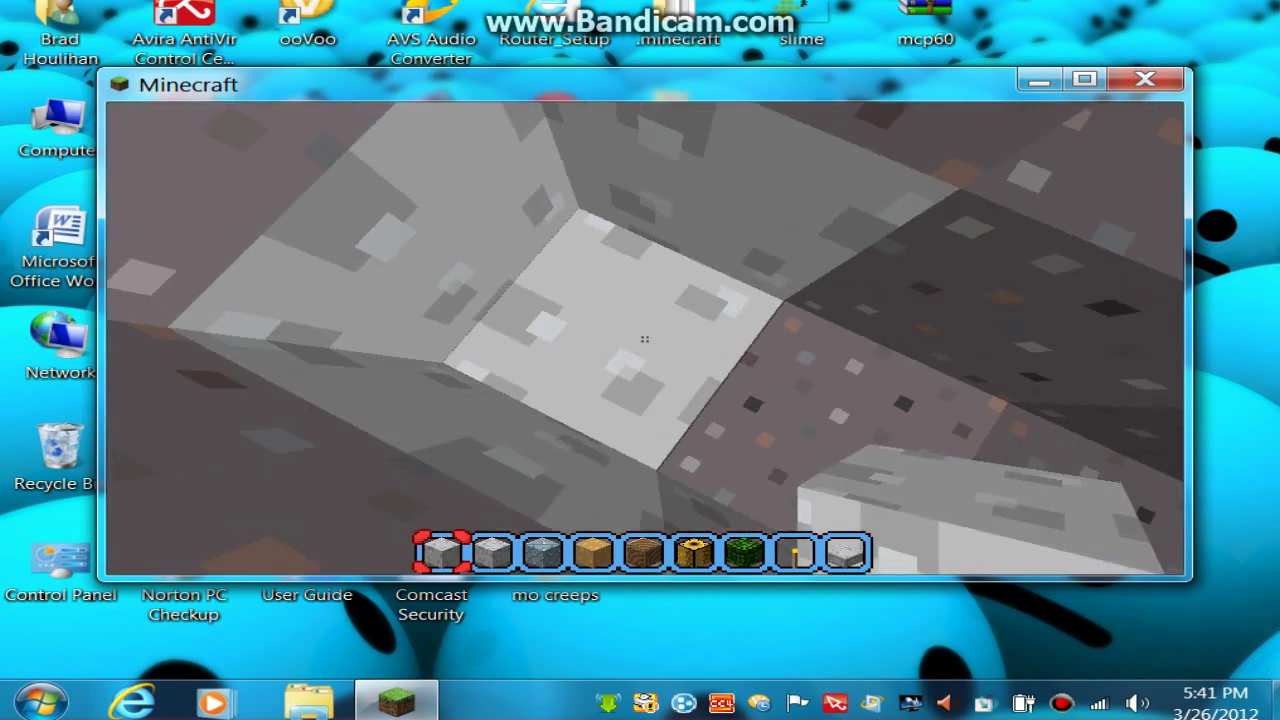
{"action": "left_click", "coordinate": [645, 339]}
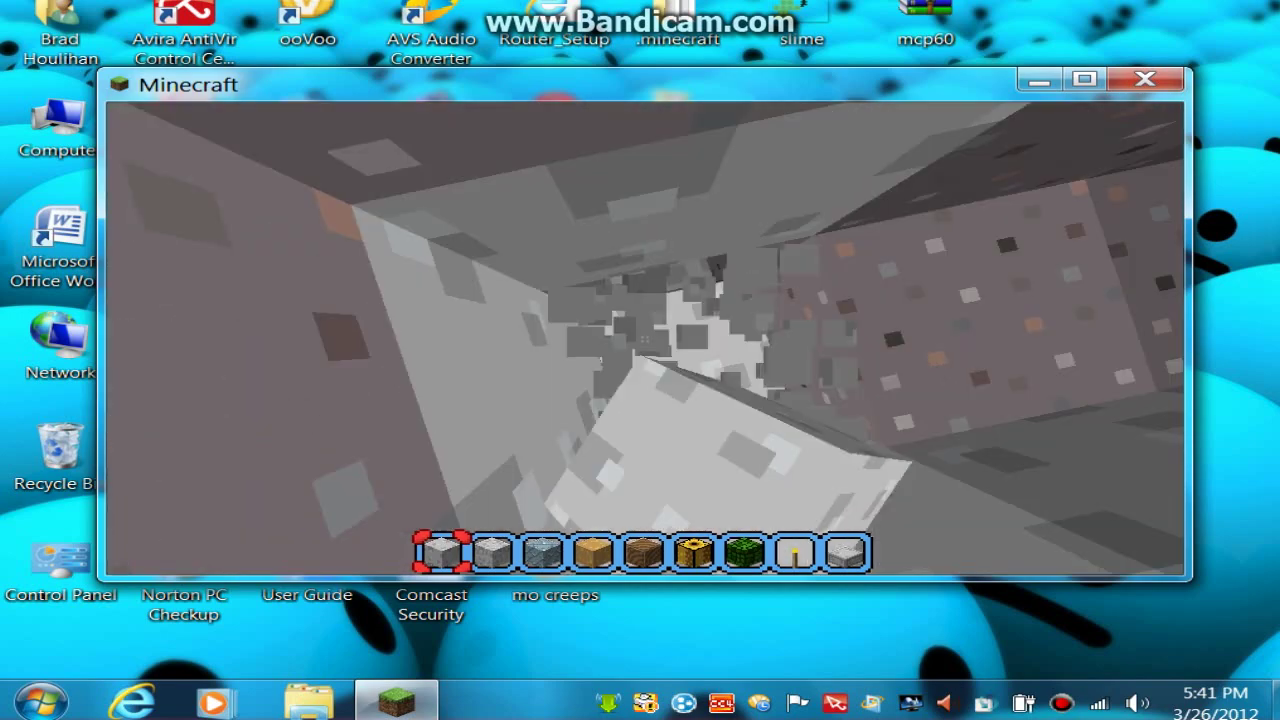
{"action": "key", "text": "w"}
{"action": "left_click", "coordinate": [645, 339]}
{"action": "key", "text": "w"}
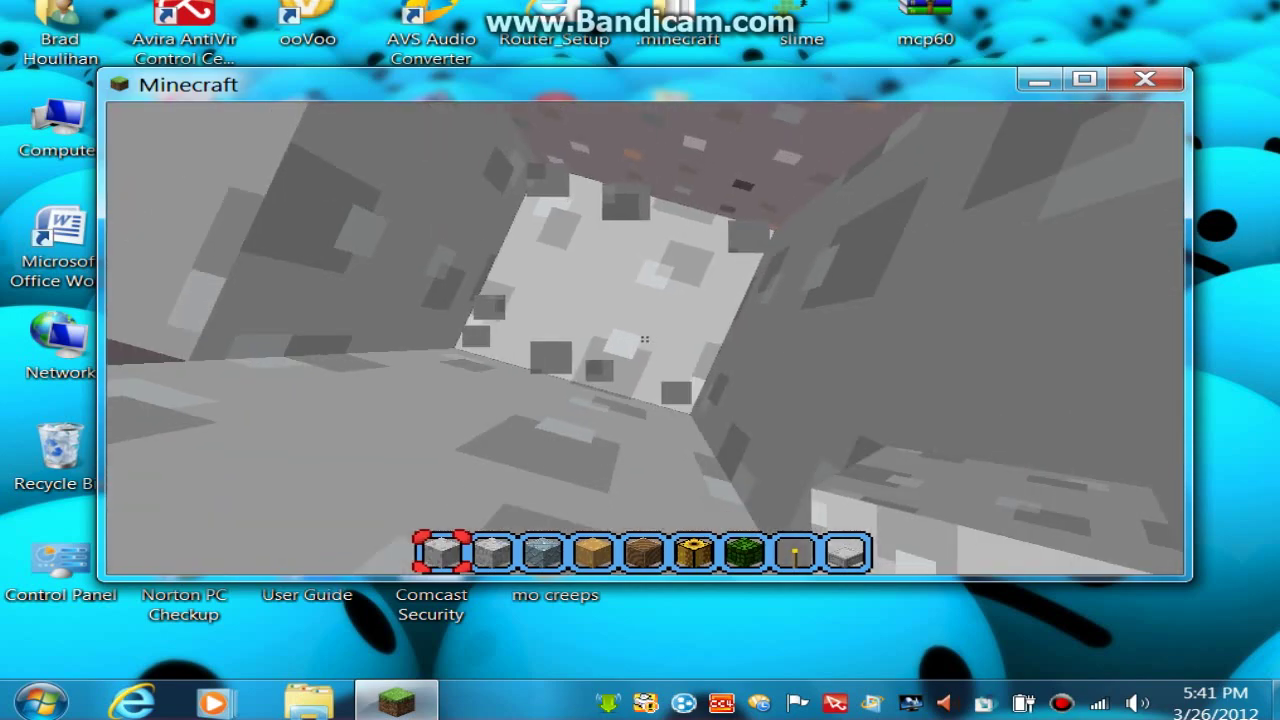
{"action": "left_click", "coordinate": [644, 340]}
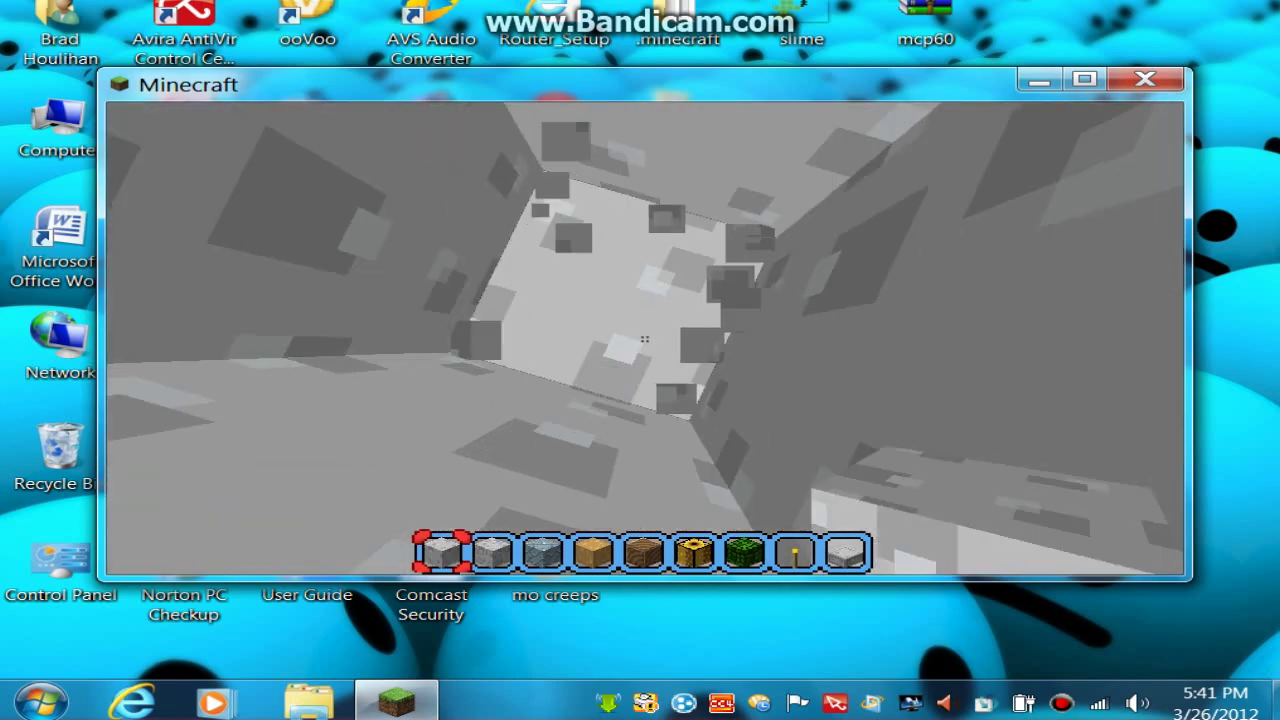
{"action": "key", "text": "w"}
{"action": "left_click", "coordinate": [645, 339]}
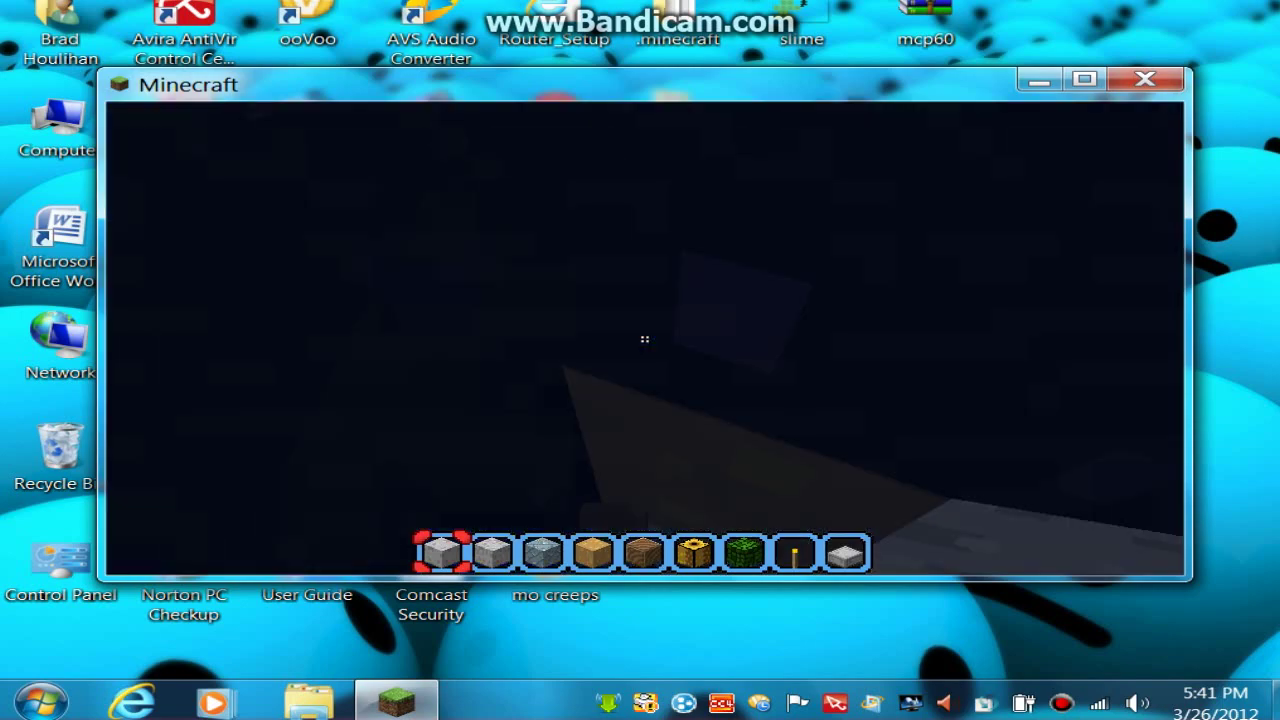
- Swim through the underground water to the redstone ore and mine the dirt and stone blocks beside it
{"action": "key", "text": "space"}
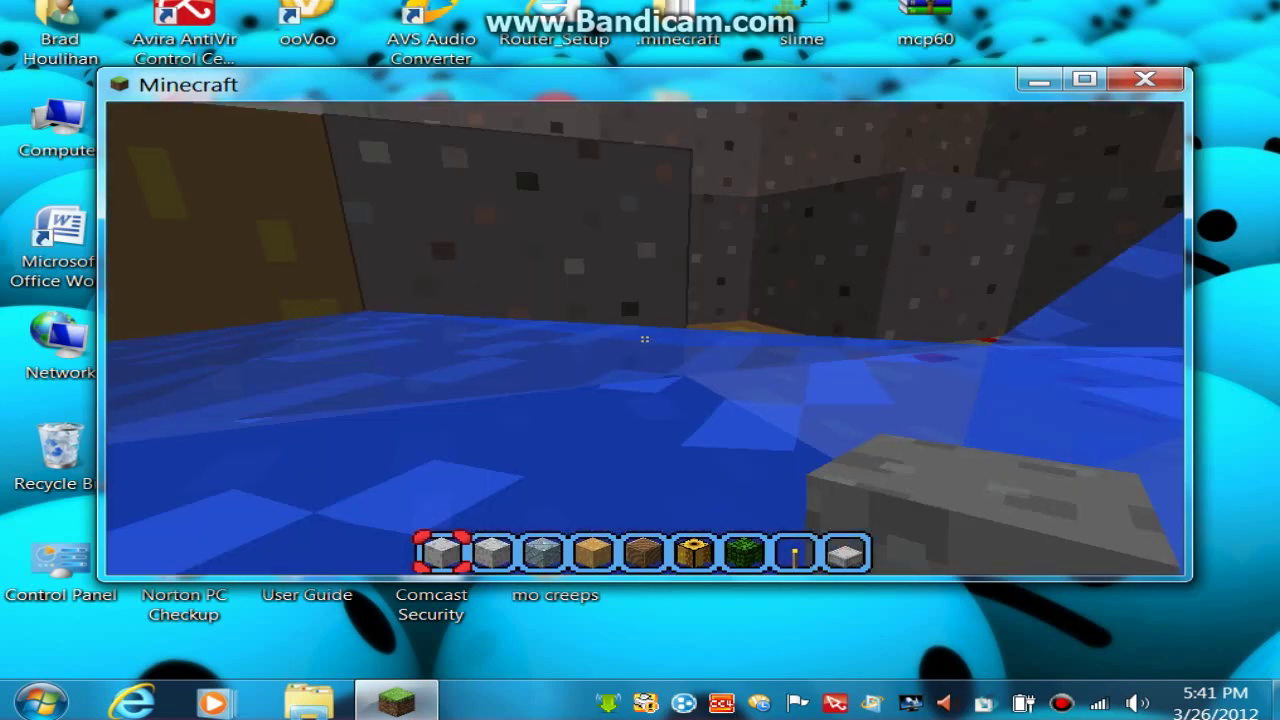
{"action": "key", "text": "space"}
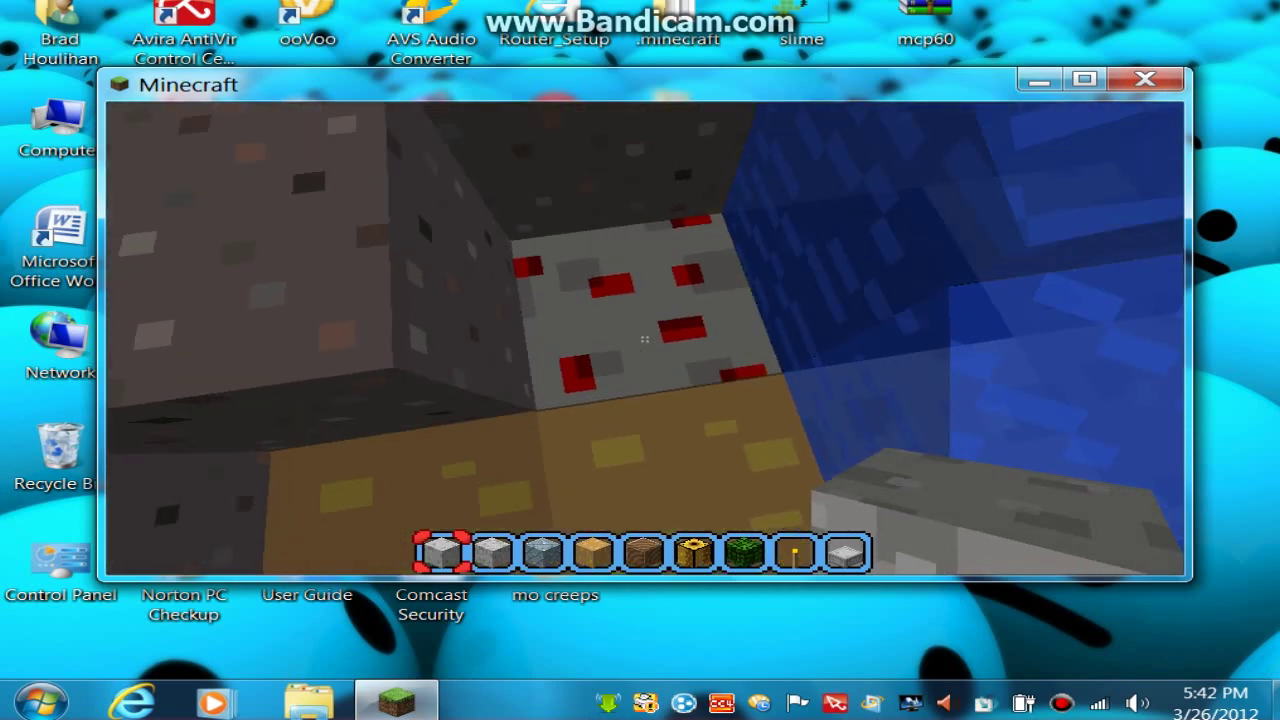
{"action": "right_click", "coordinate": [644, 339]}
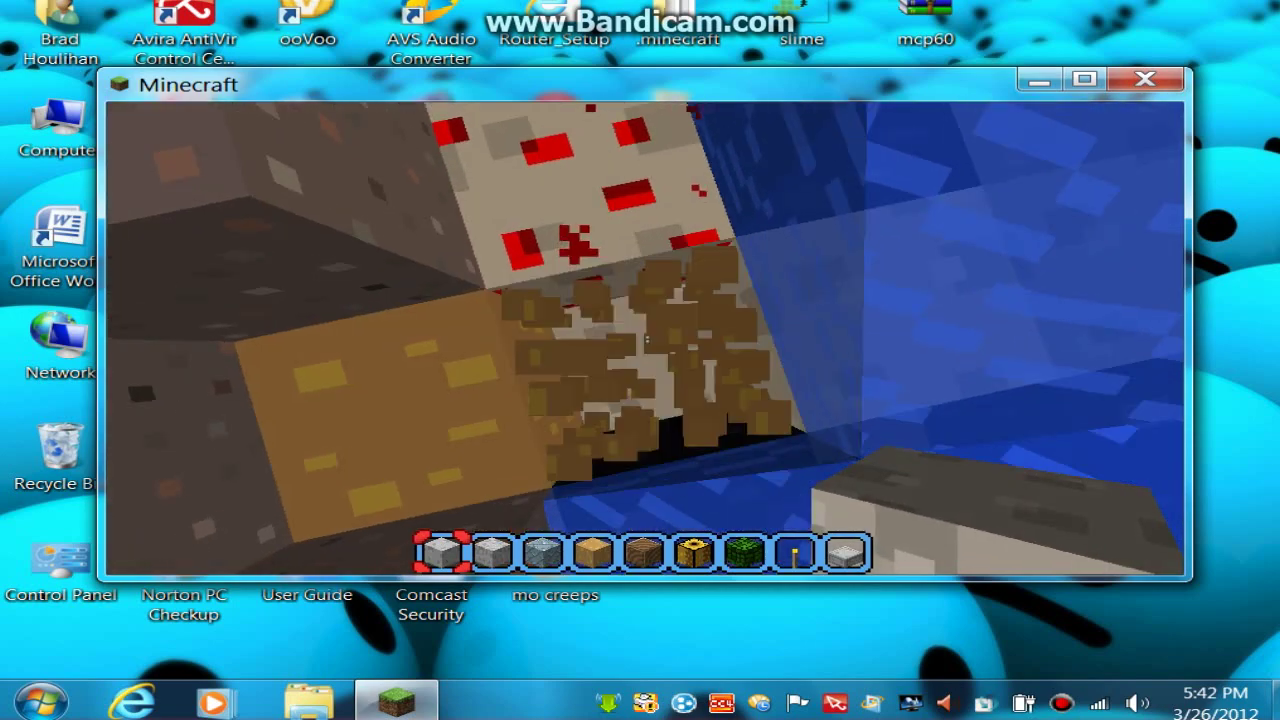
{"action": "left_click", "coordinate": [644, 339]}
{"action": "left_click", "coordinate": [644, 339]}
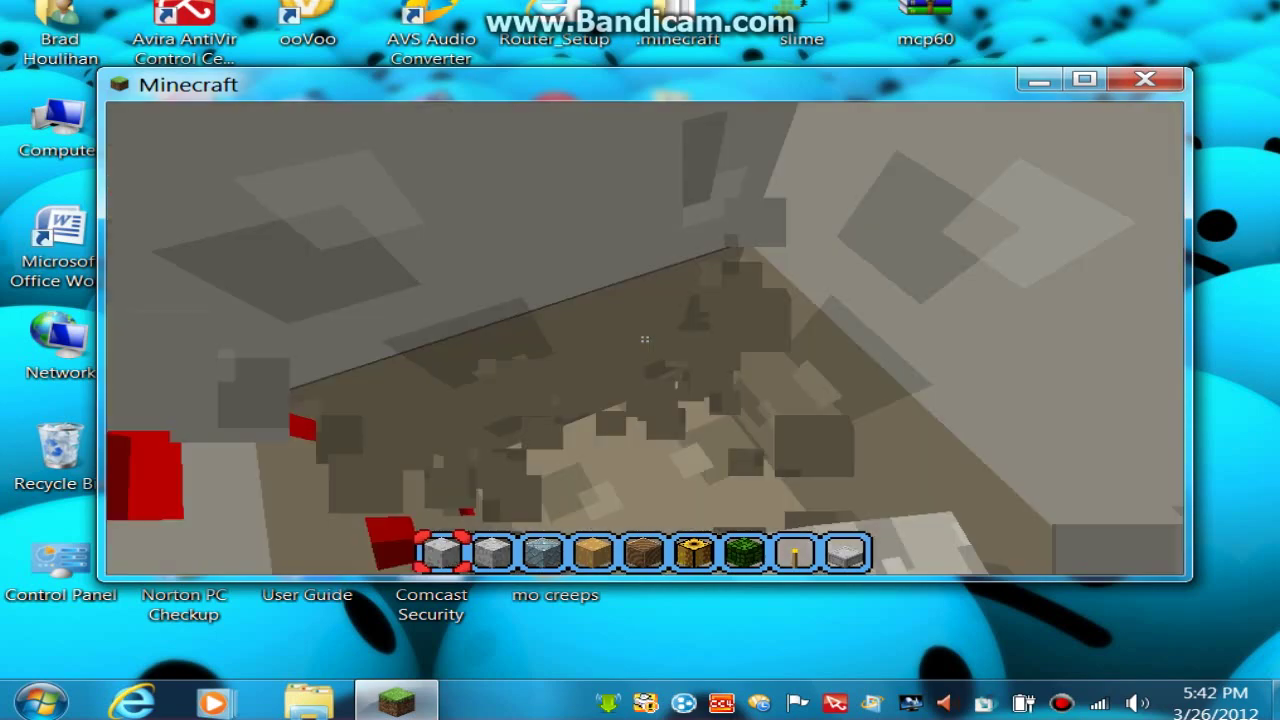